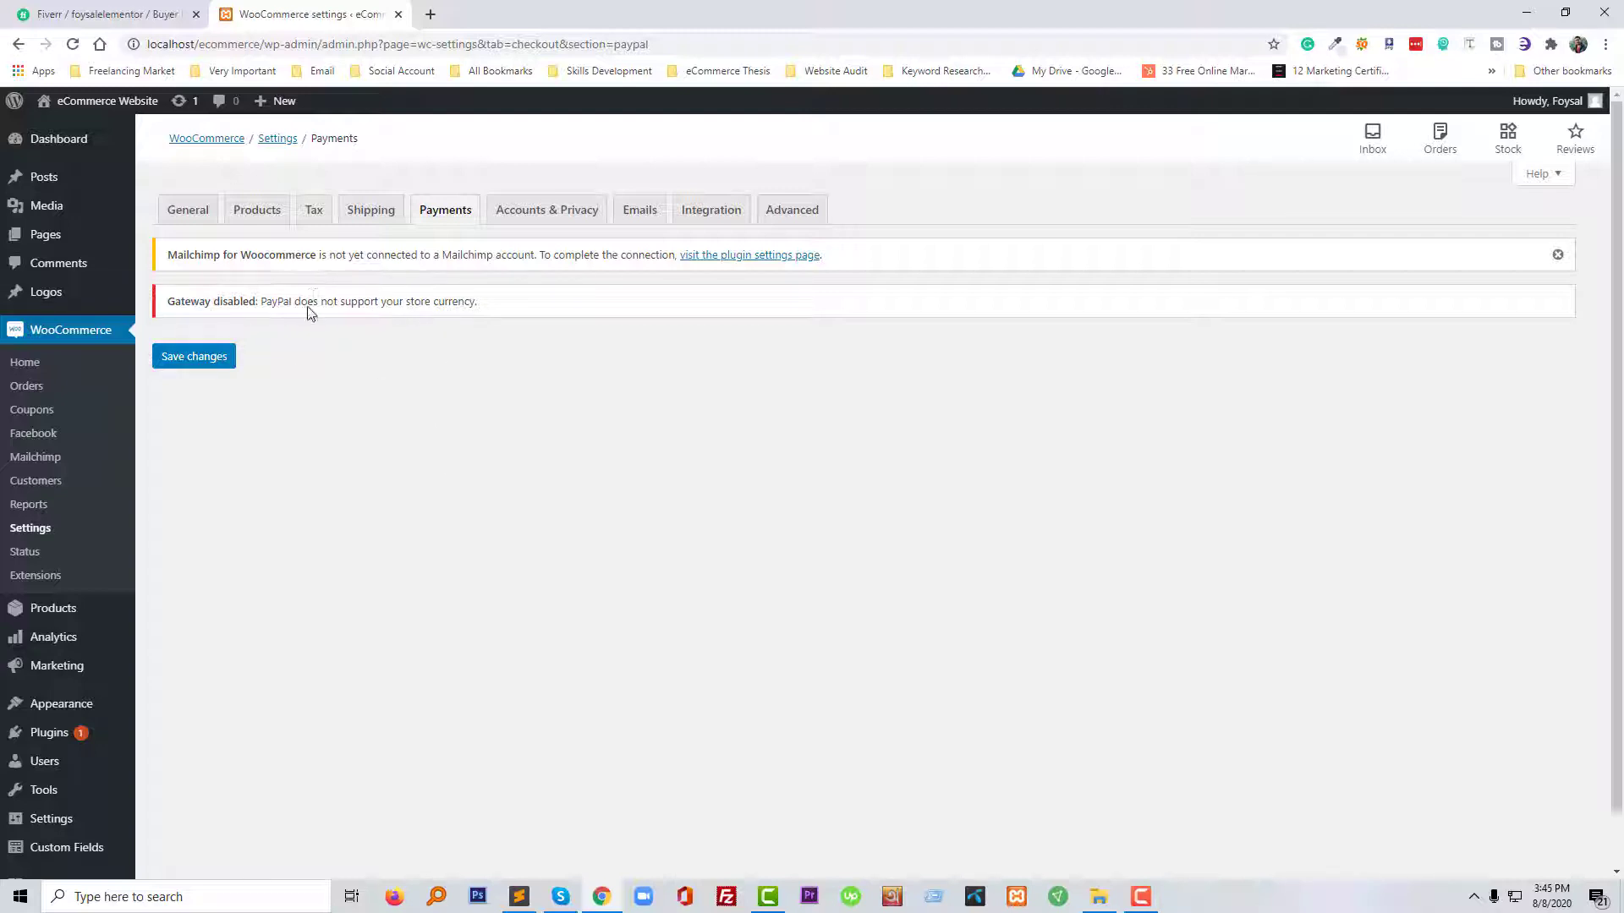
Step: Check the General tab's currency options: Bangladeshi taka, left position, 0 decimals
left_click(196, 222)
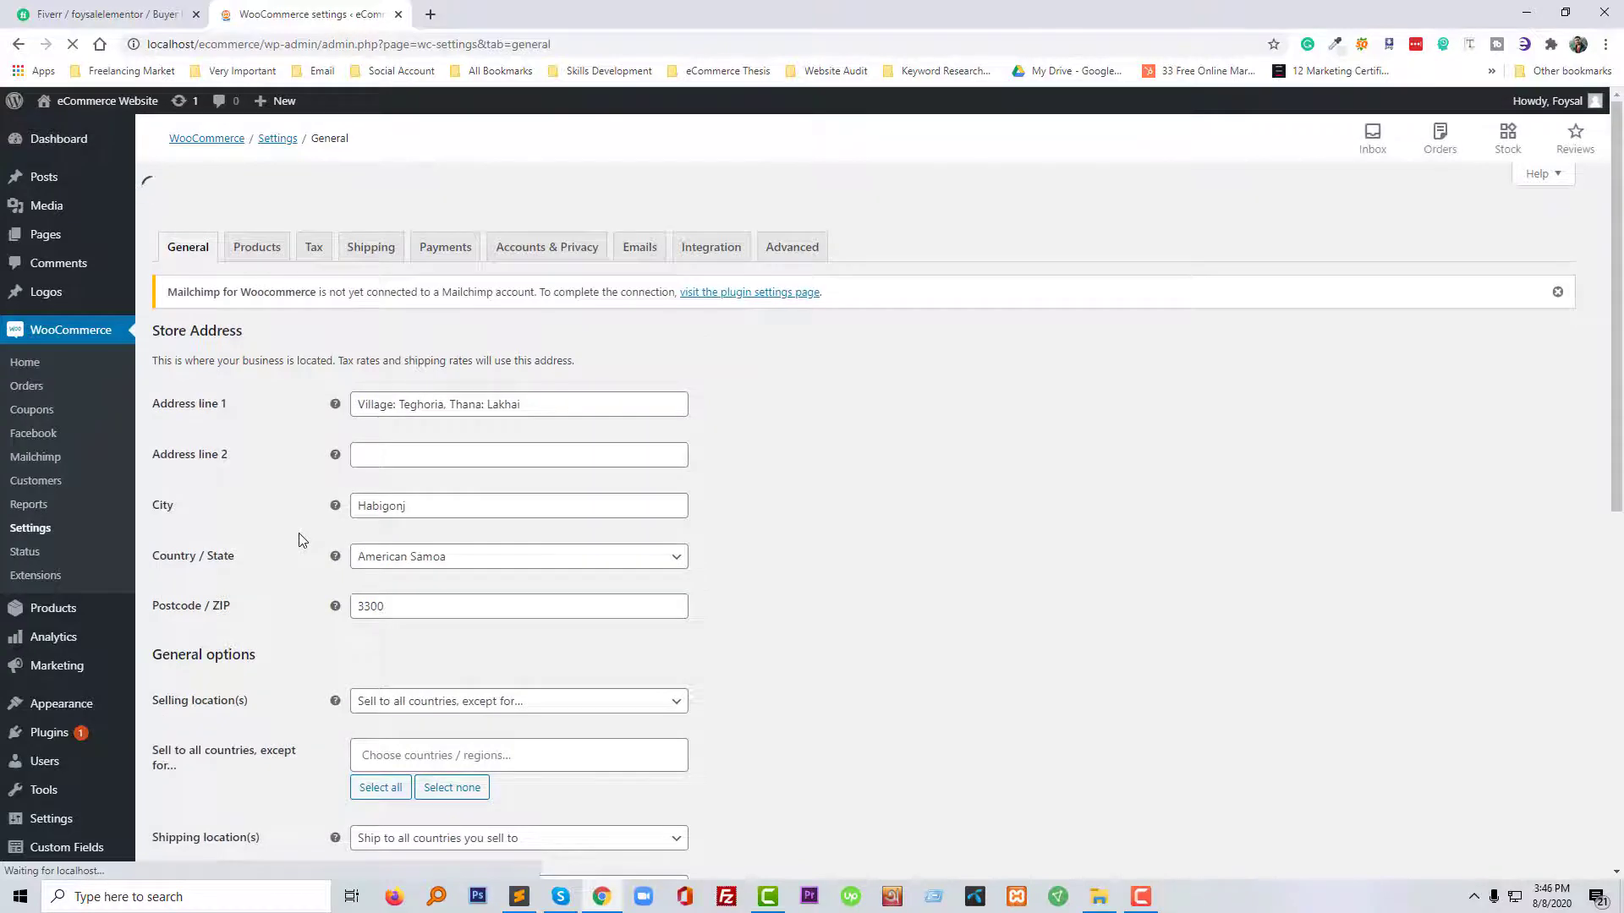
scroll(305, 554, "down", 5)
scroll(317, 575, "down", 3)
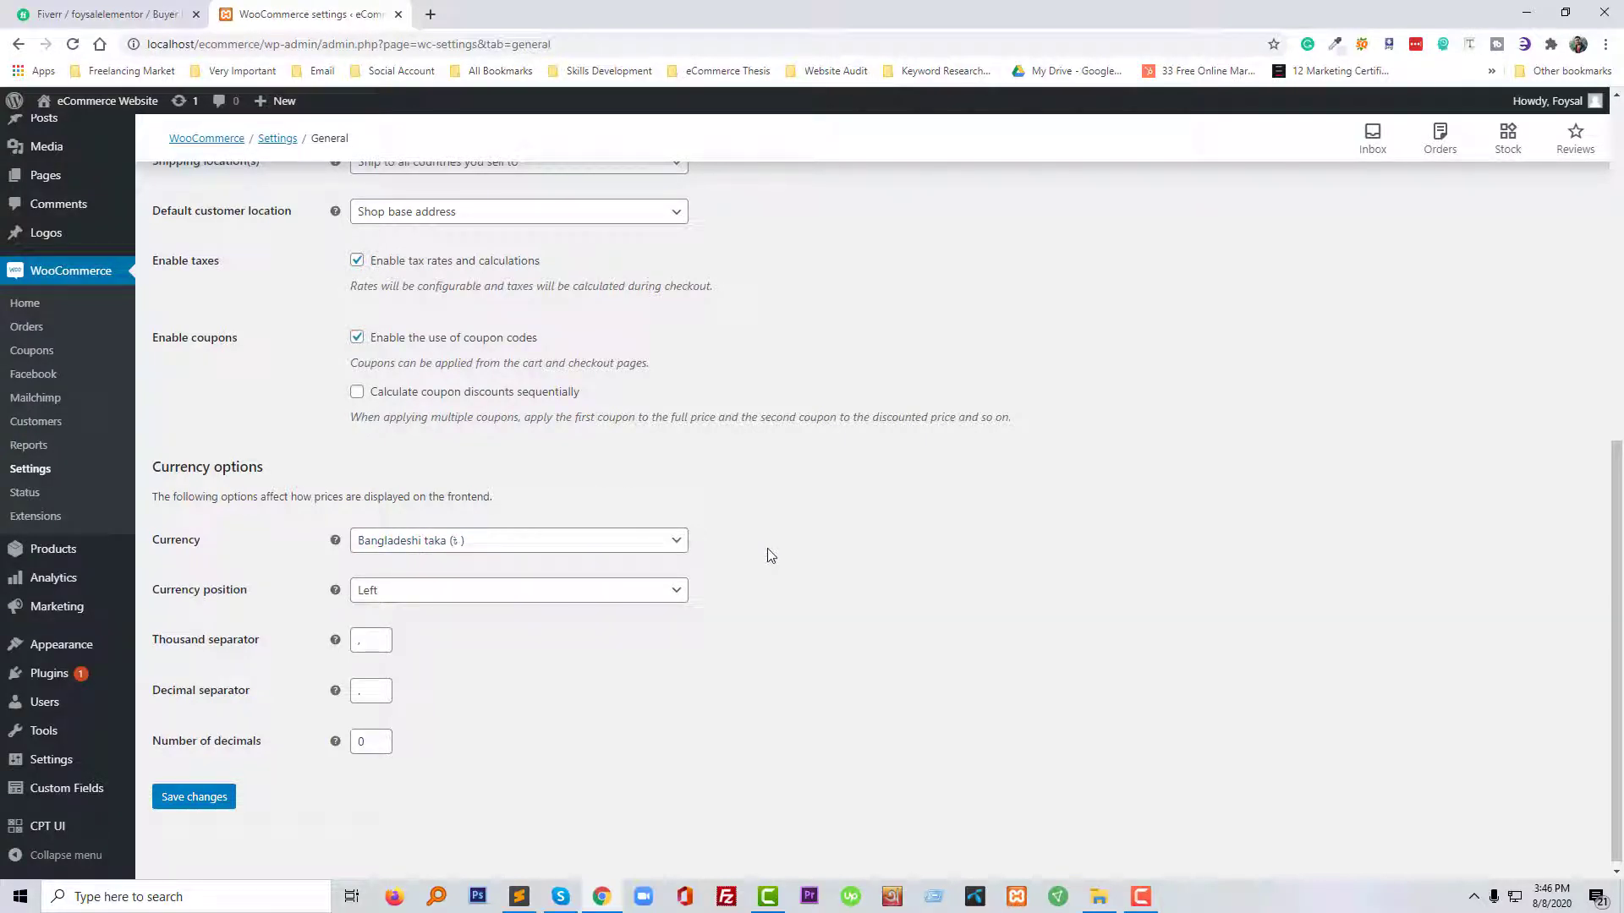
scroll(753, 559, "up", 2)
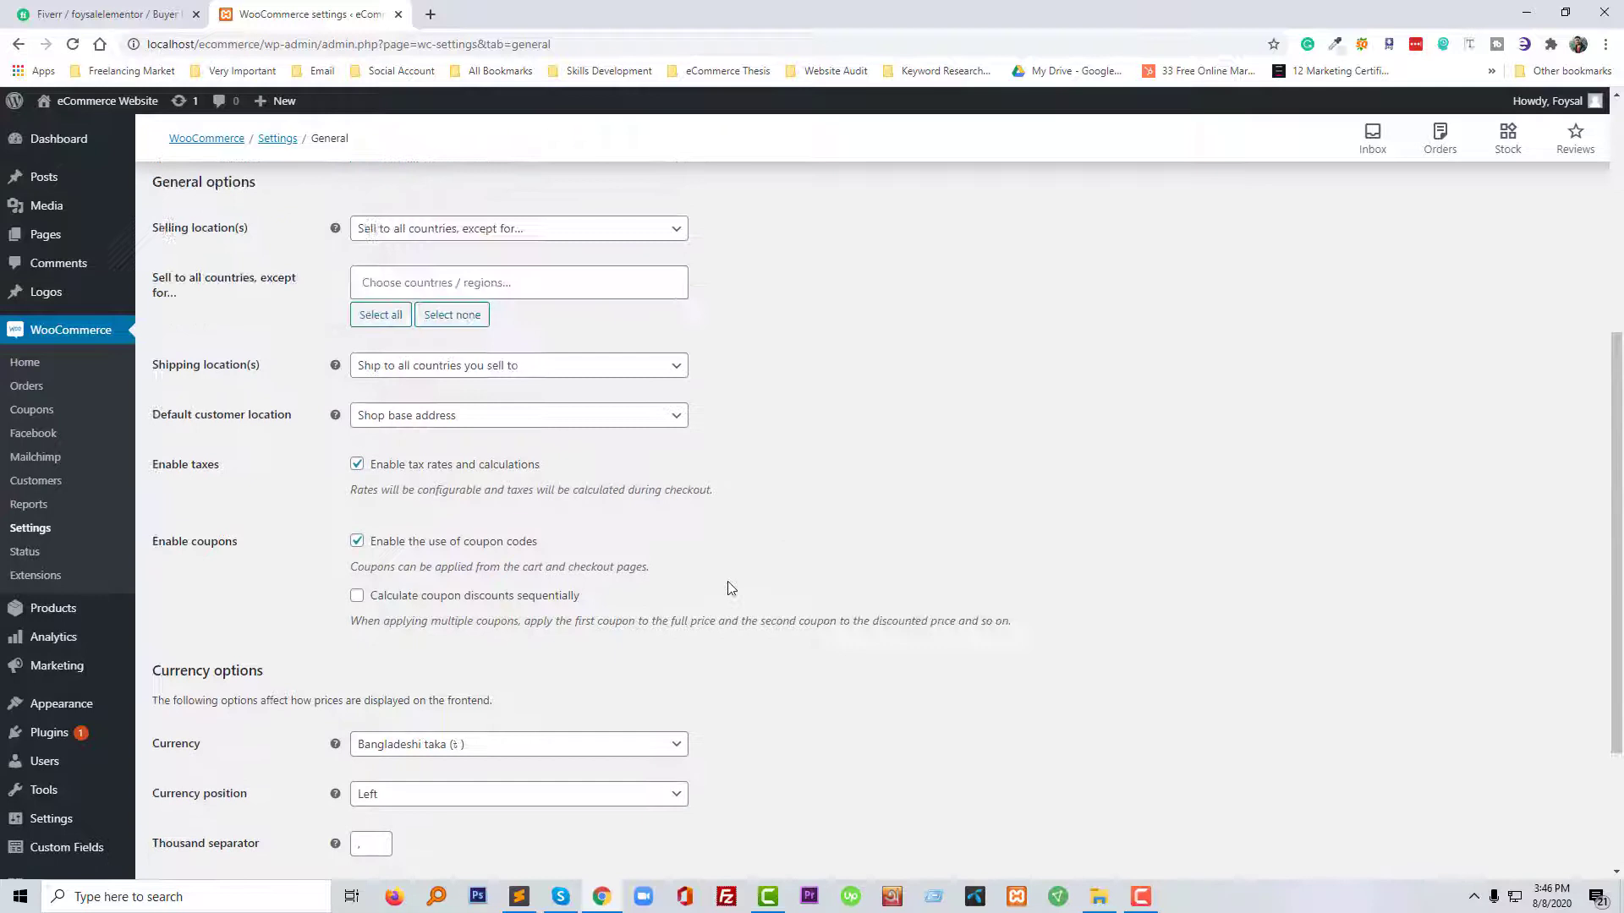
scroll(711, 658, "down", 2)
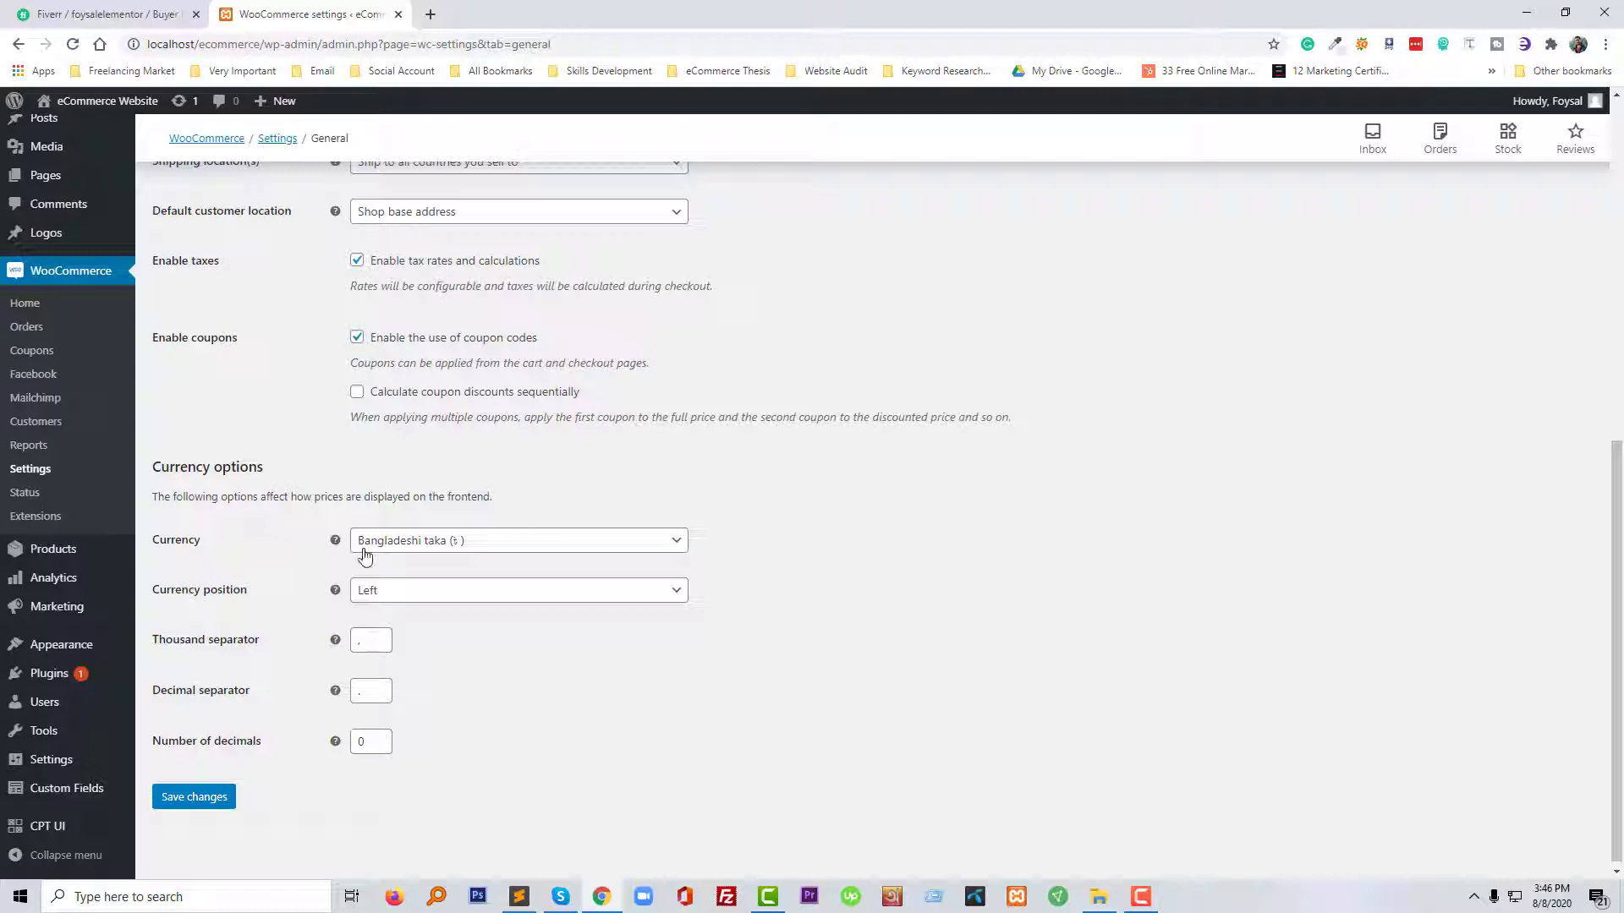
scroll(1083, 630, "up", 8)
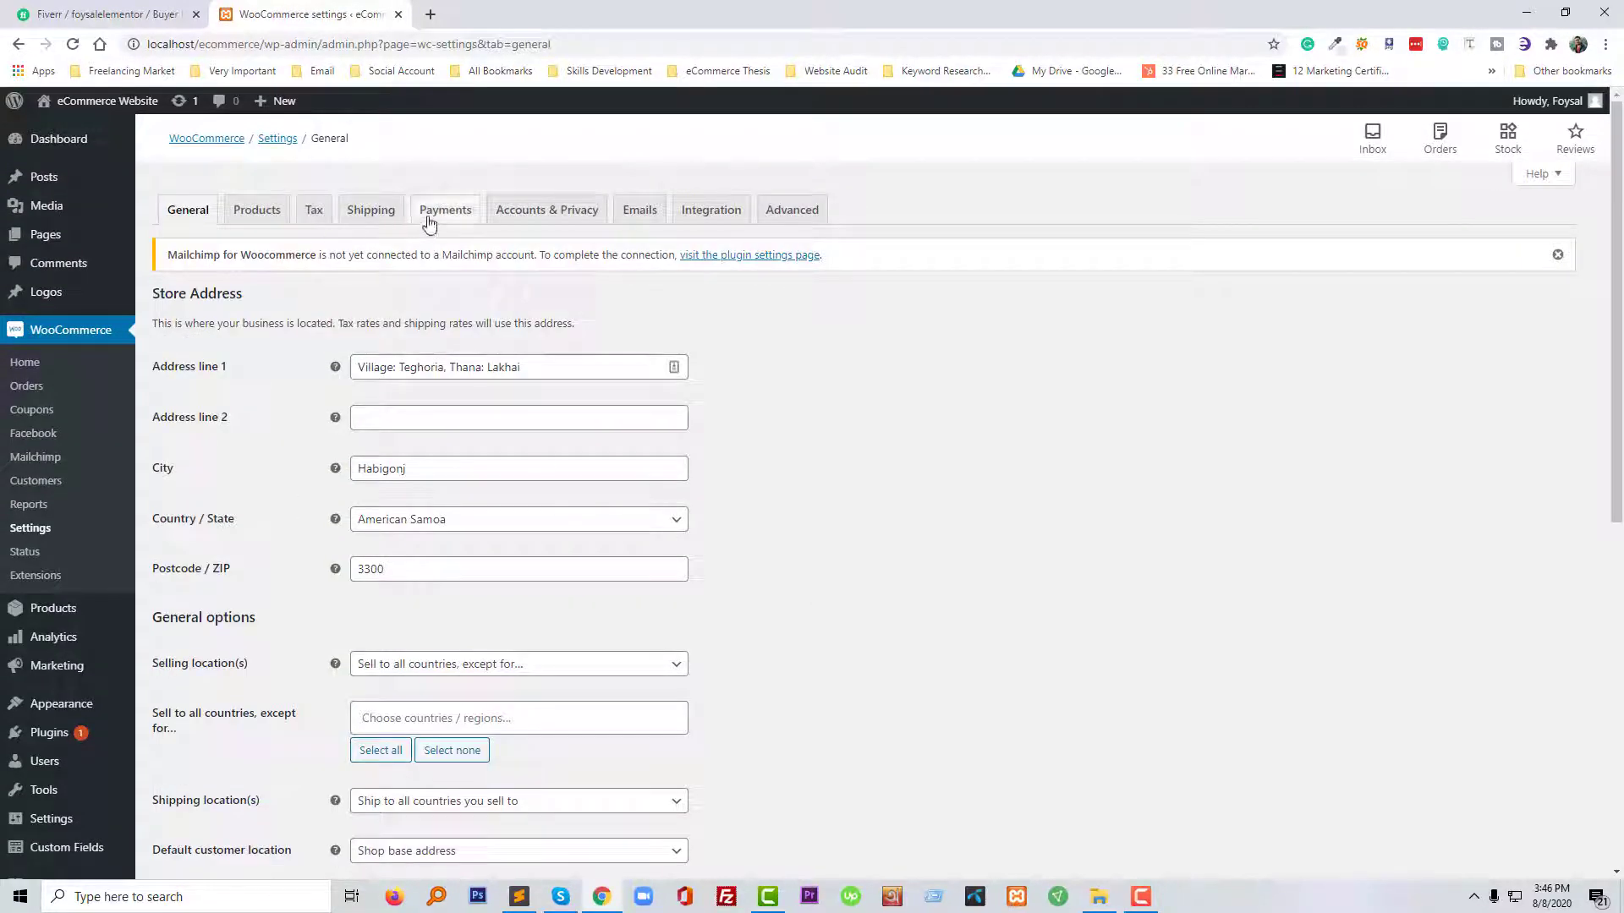
Step: Go to the Payments tab and open PayPal's setup page, which still warns the gateway is disabled
left_click(431, 217)
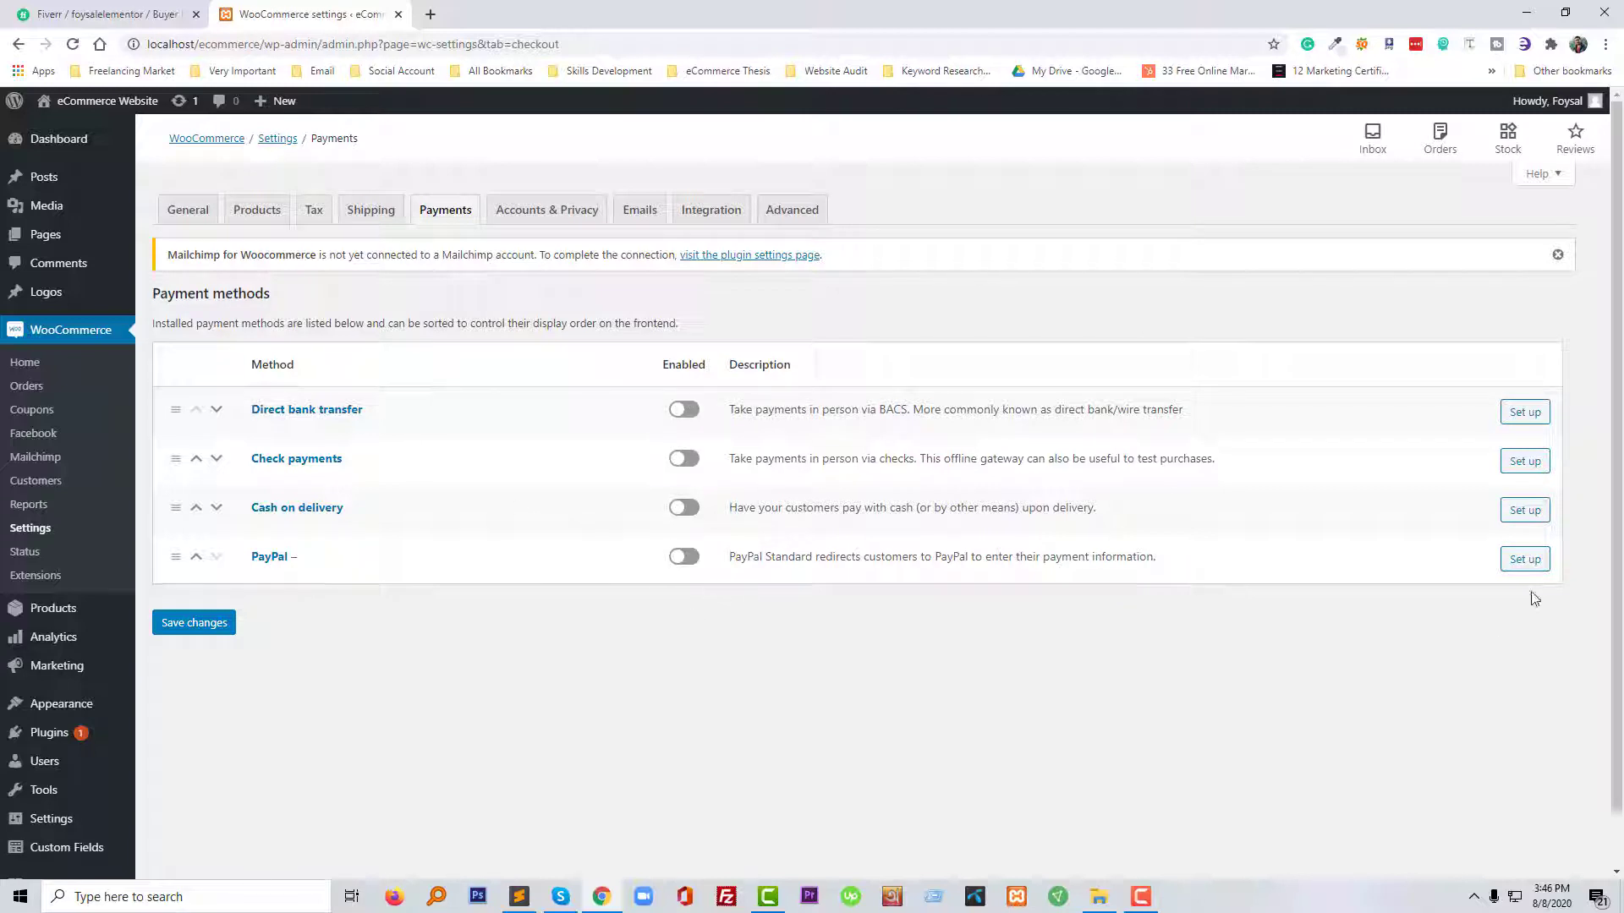
left_click(1526, 561)
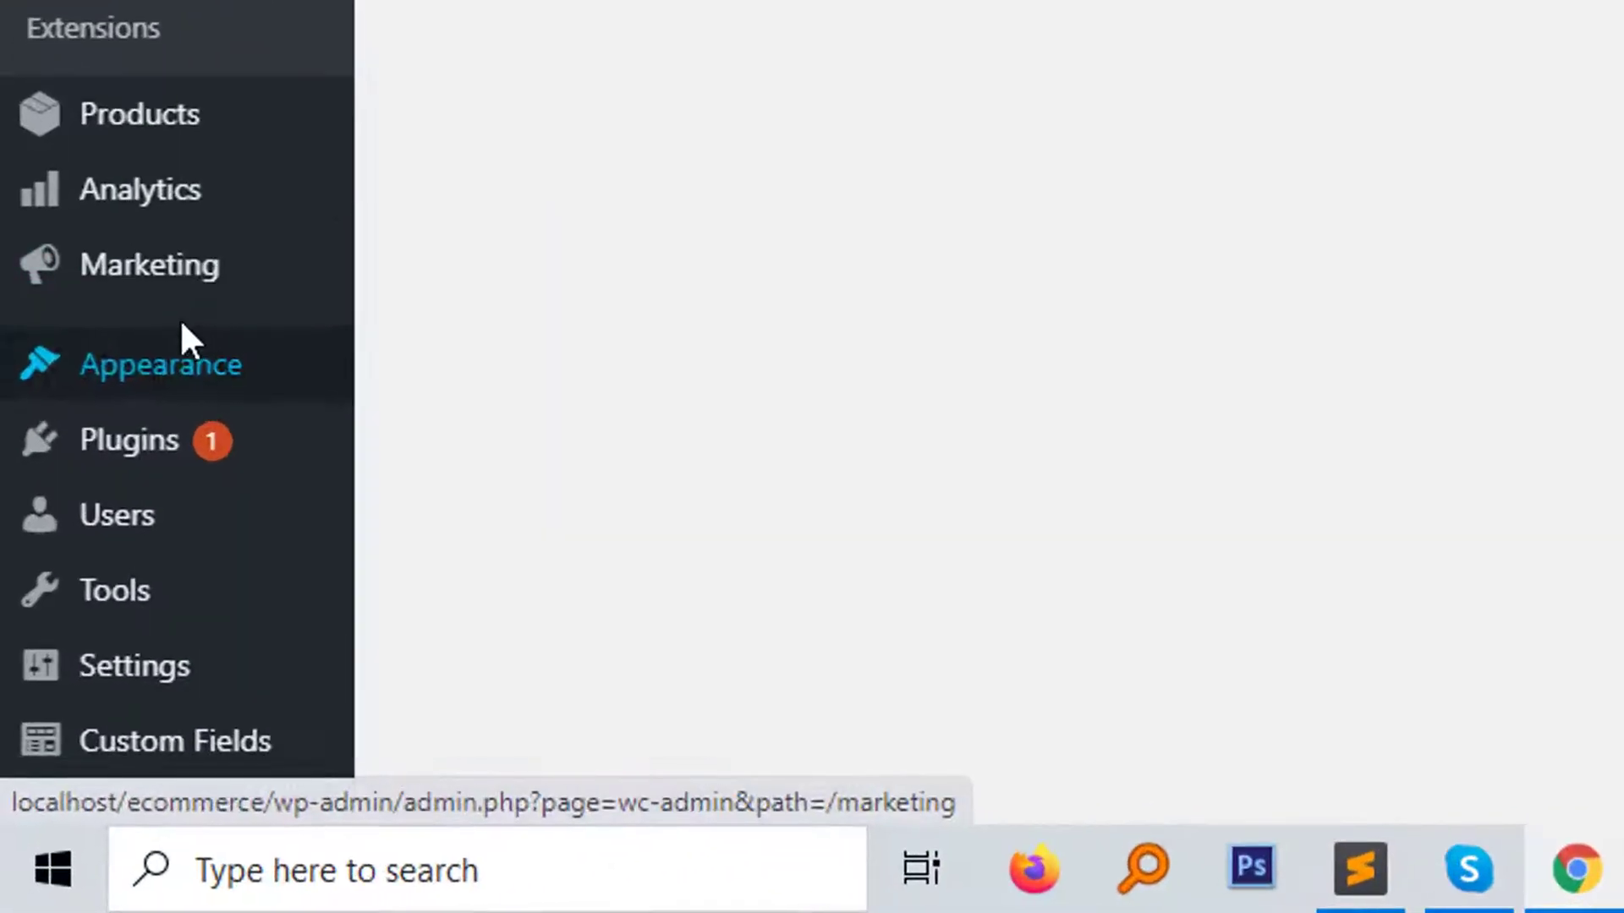
Step: Confirm Supermarket Ecommerce is the active theme and bring its folder up in File Explorer
mouse_move(163, 377)
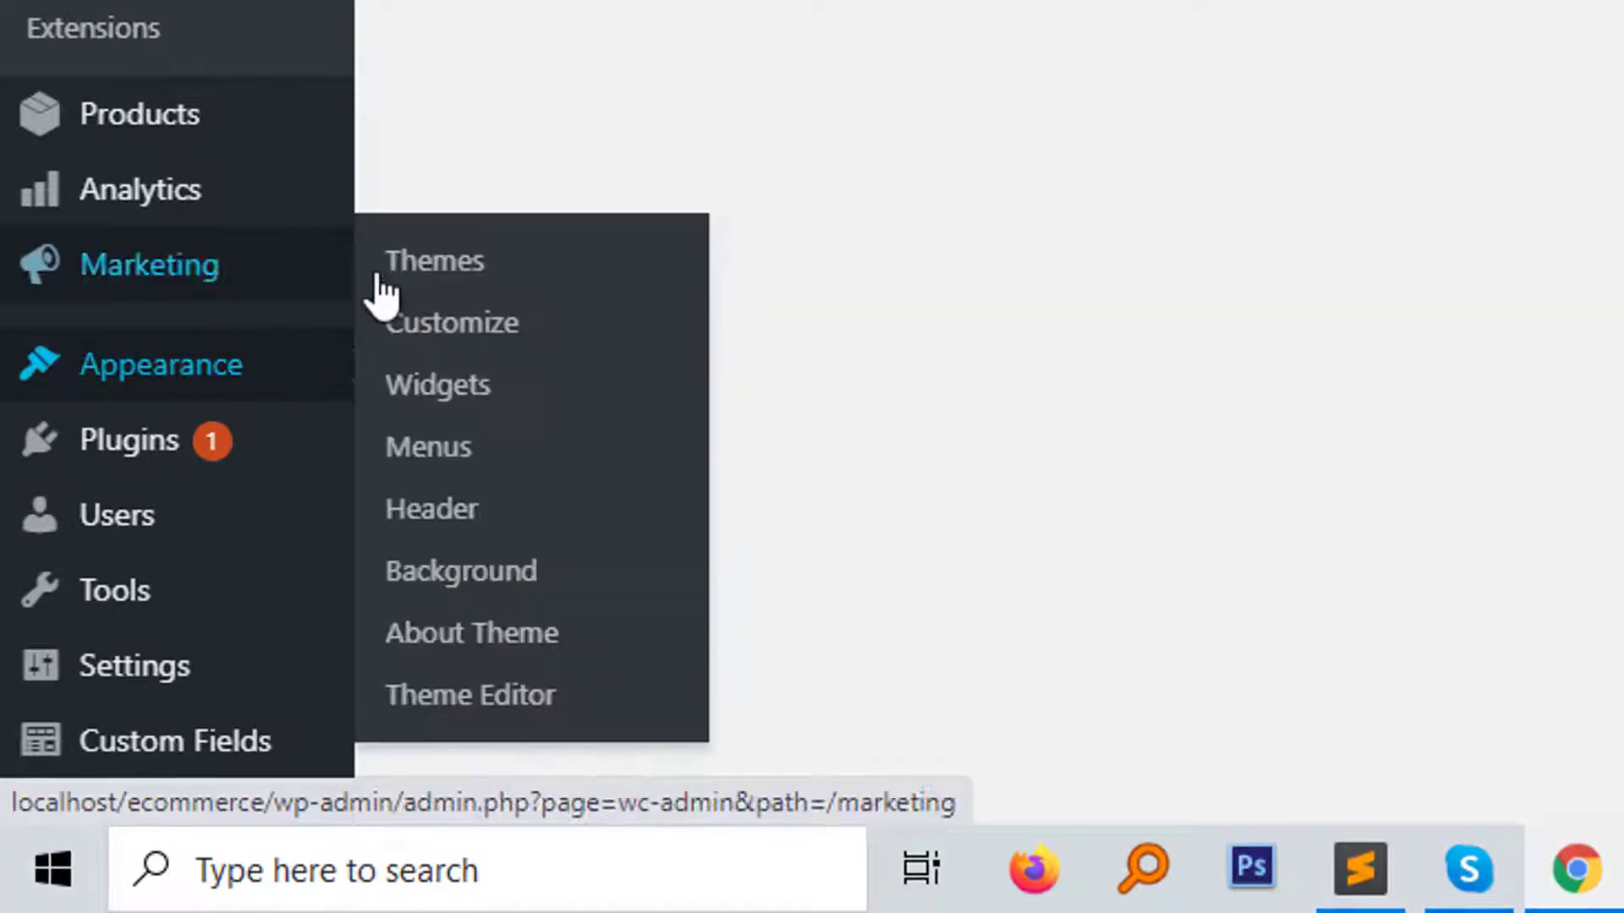
left_click(439, 285)
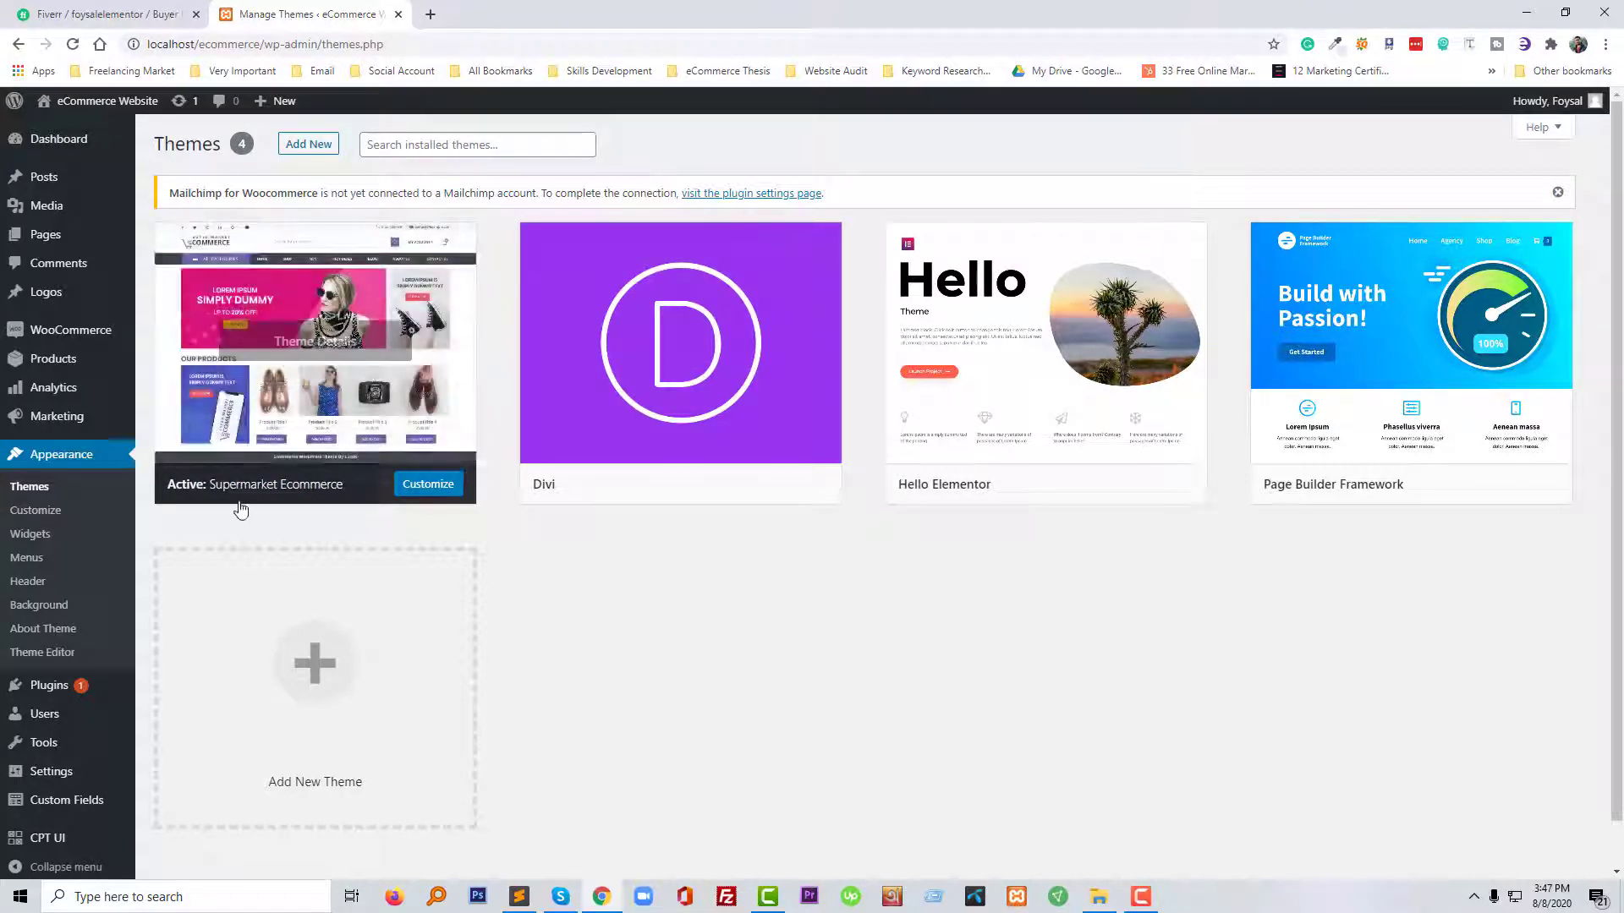
left_click(314, 340)
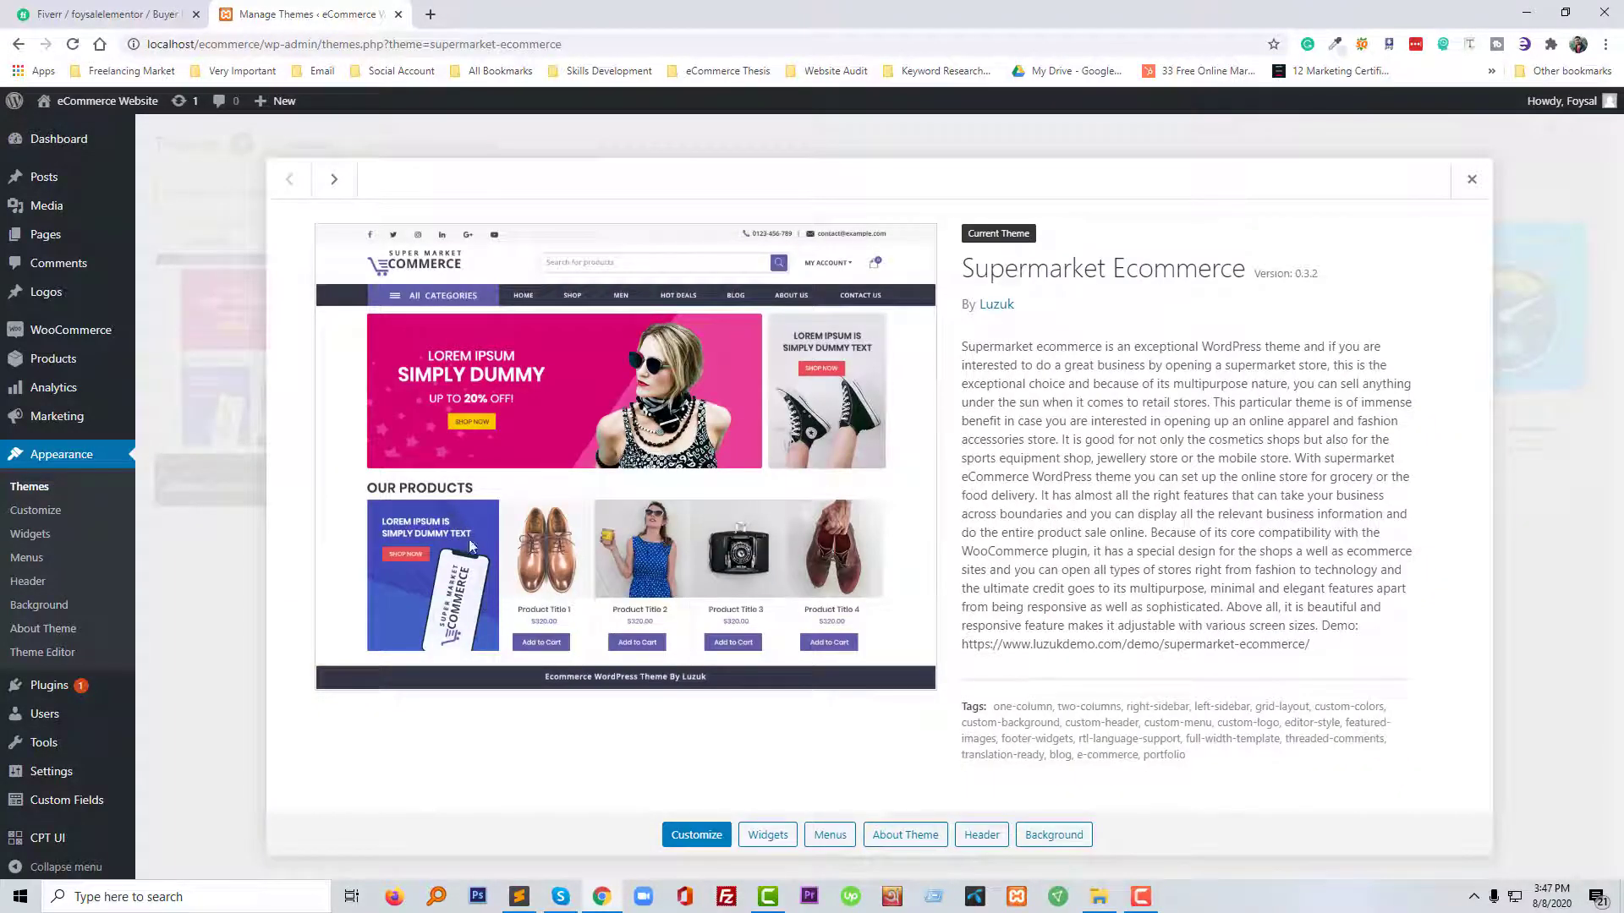
left_click(1468, 180)
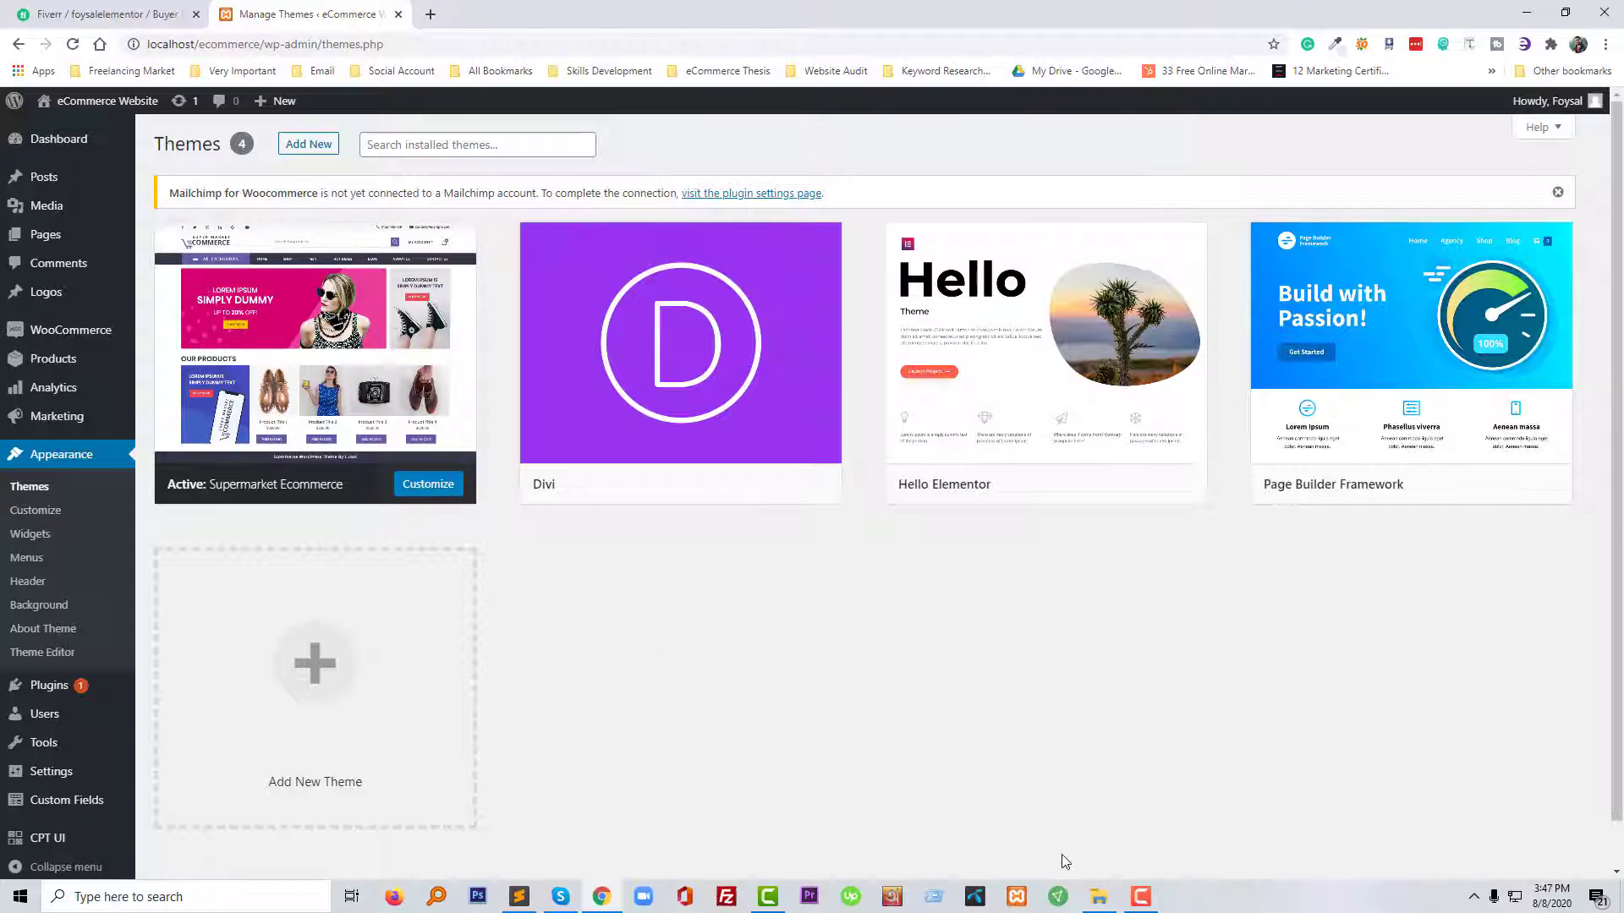
left_click(1098, 897)
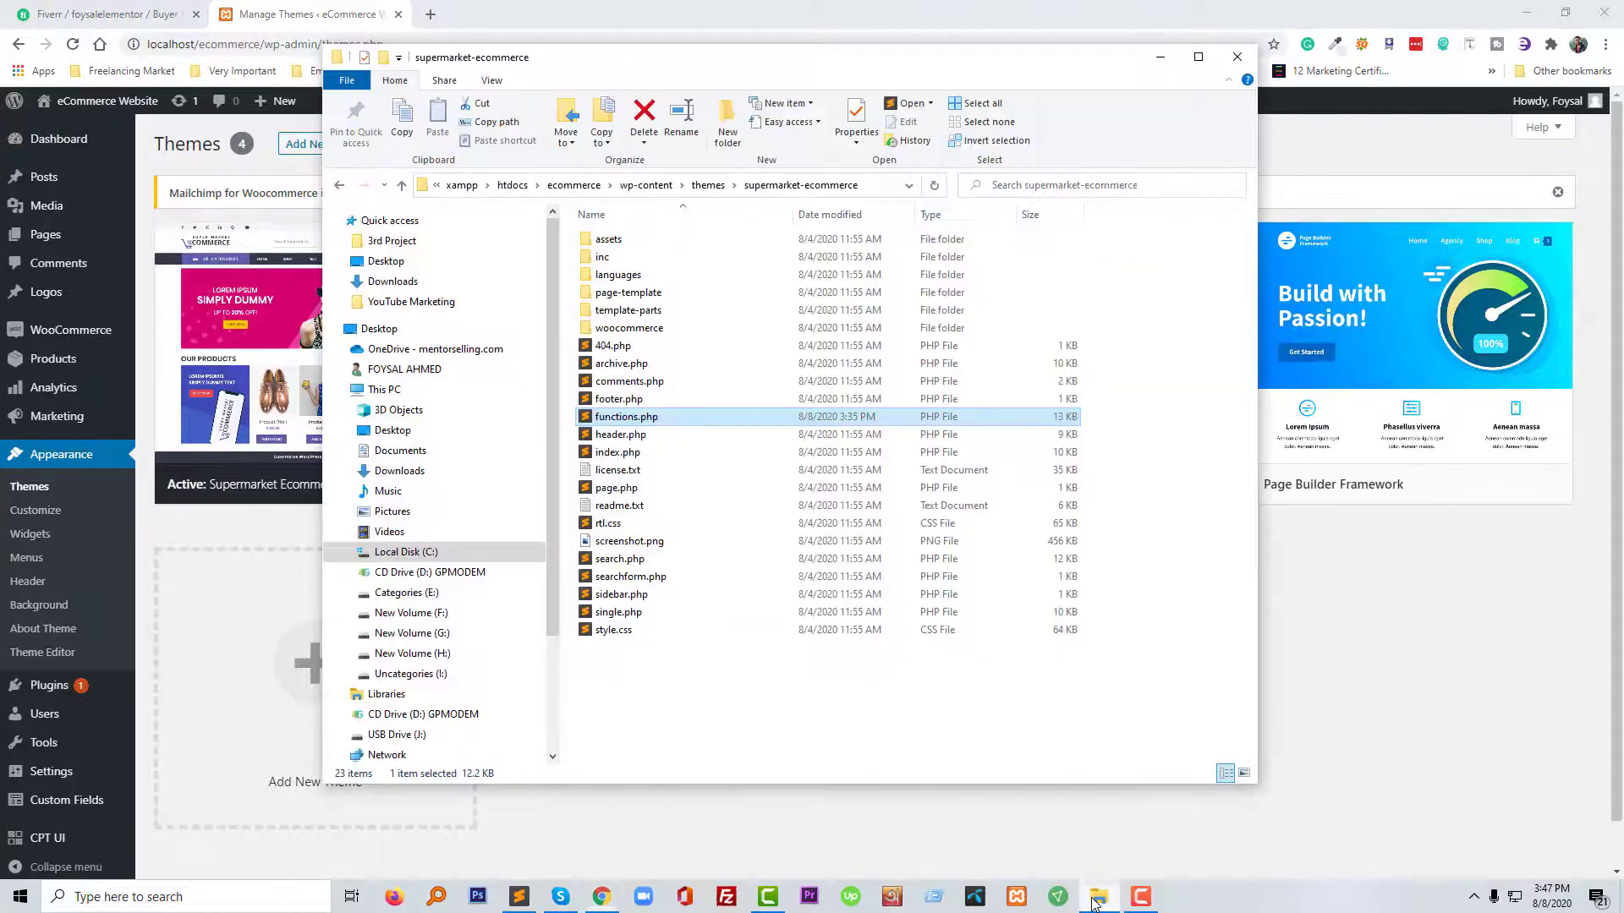
Step: Navigate File Explorer to C:\xampp\htdocs\ecommerce\wp-content\themes
left_click(649, 188)
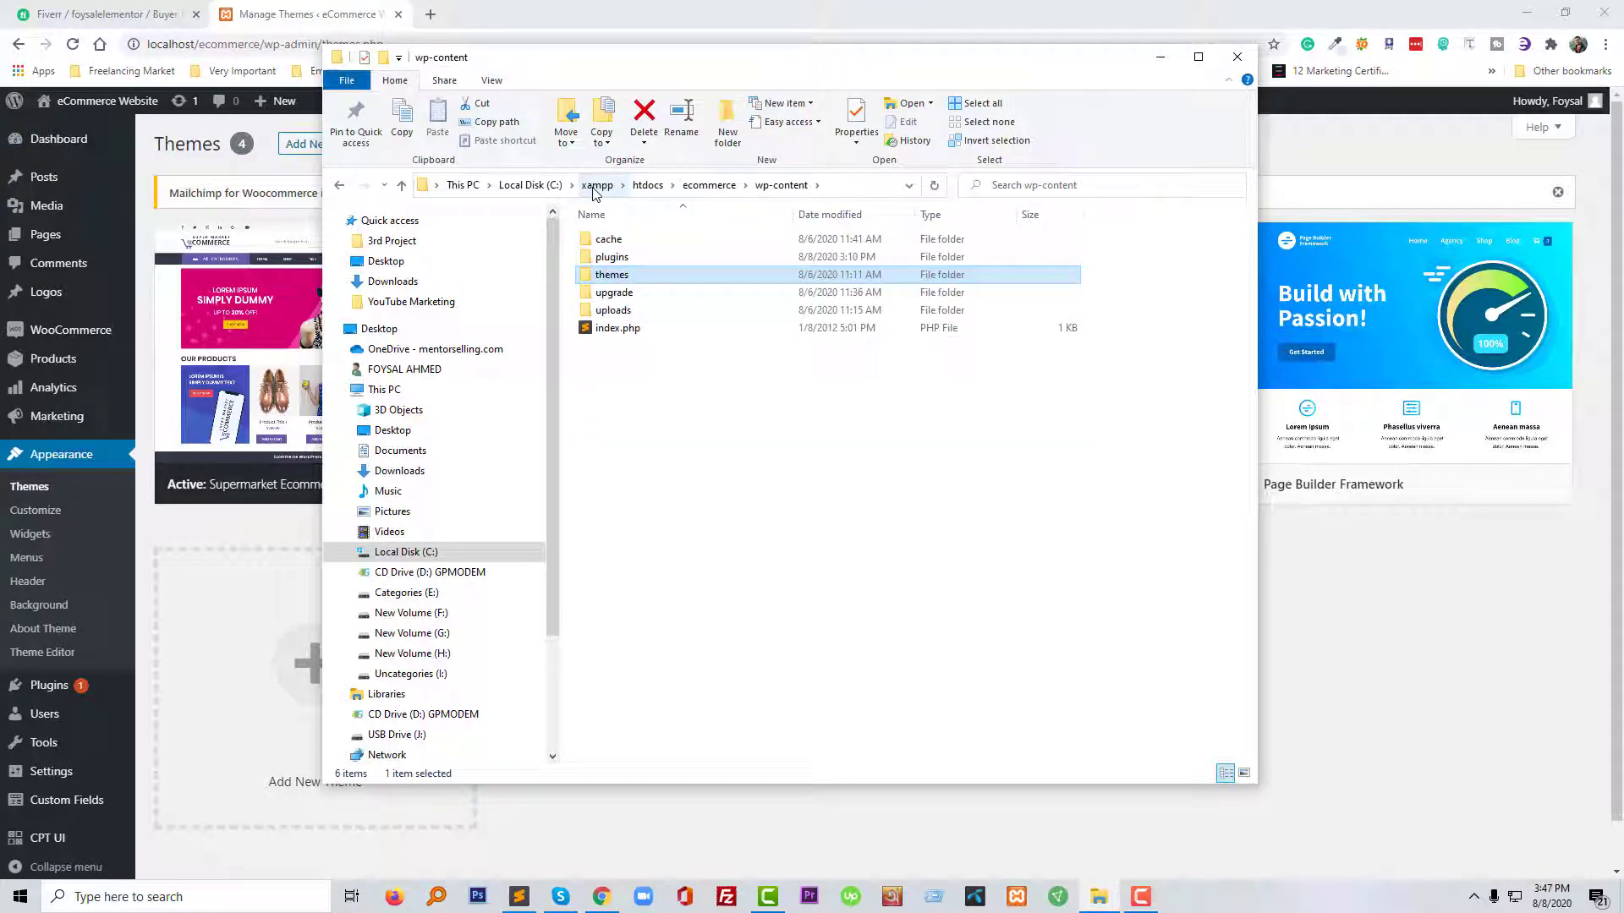
left_click(709, 184)
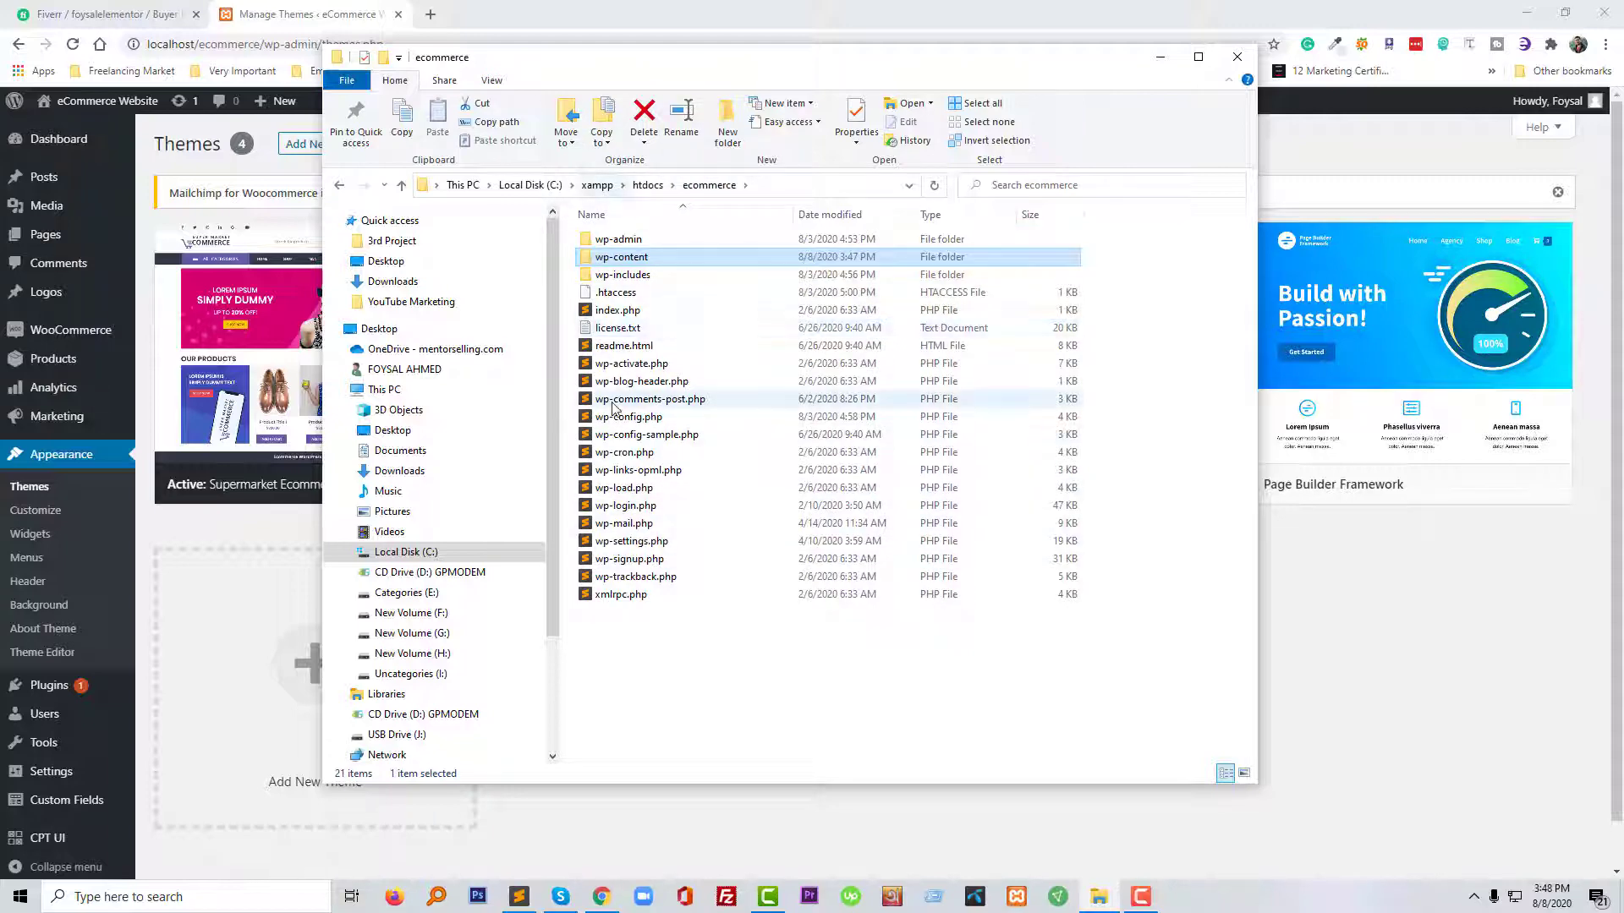
left_click(1199, 59)
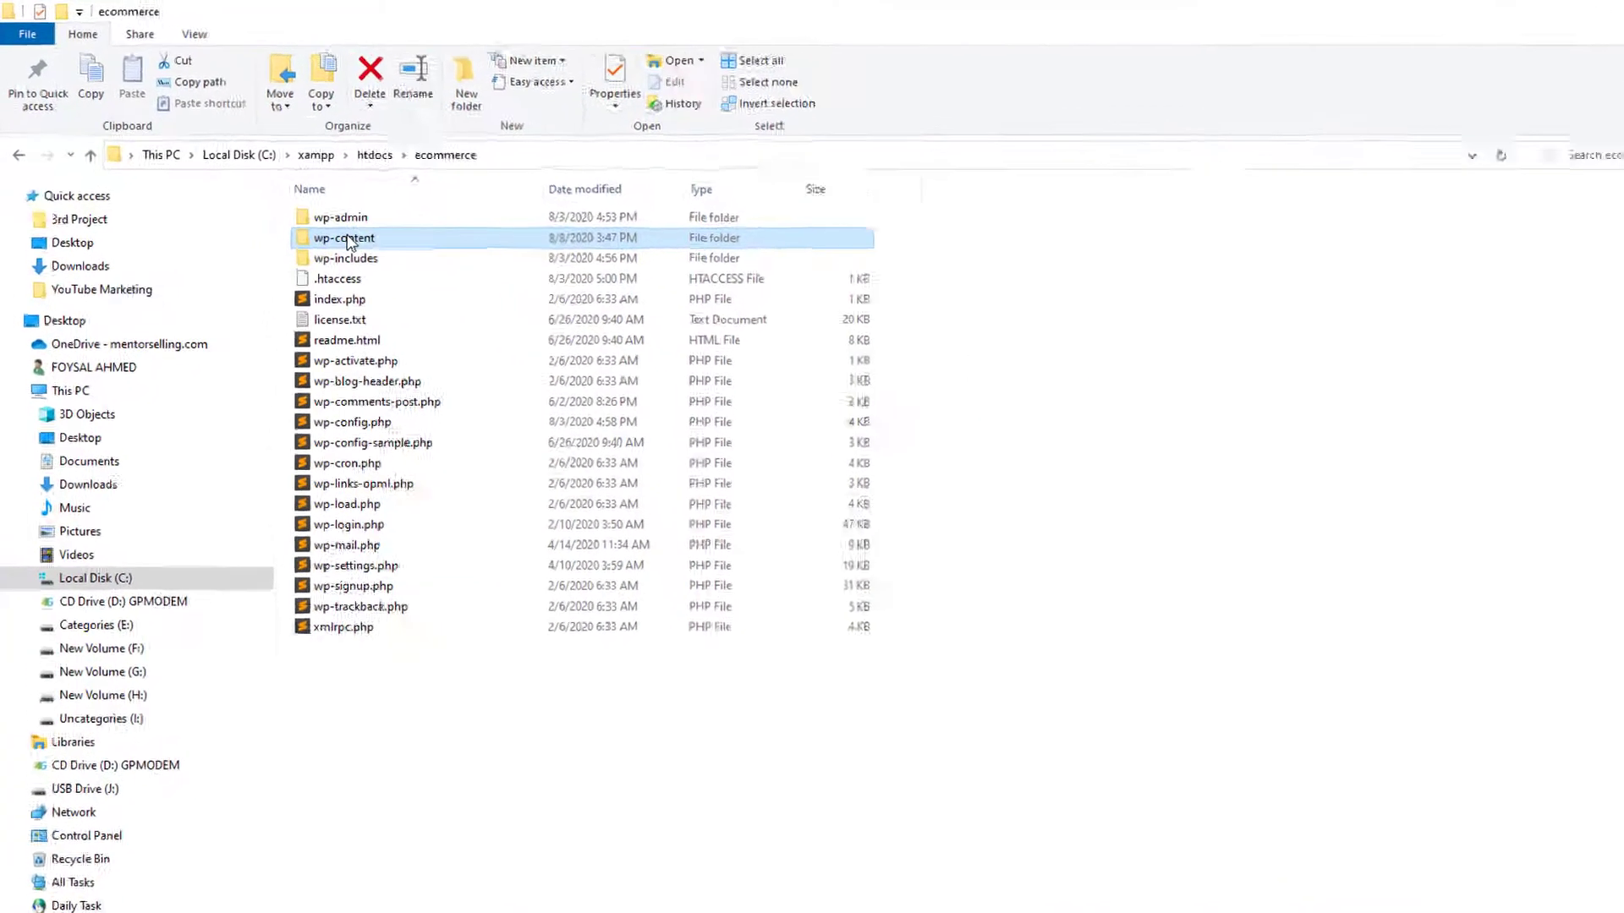
double_click(464, 306)
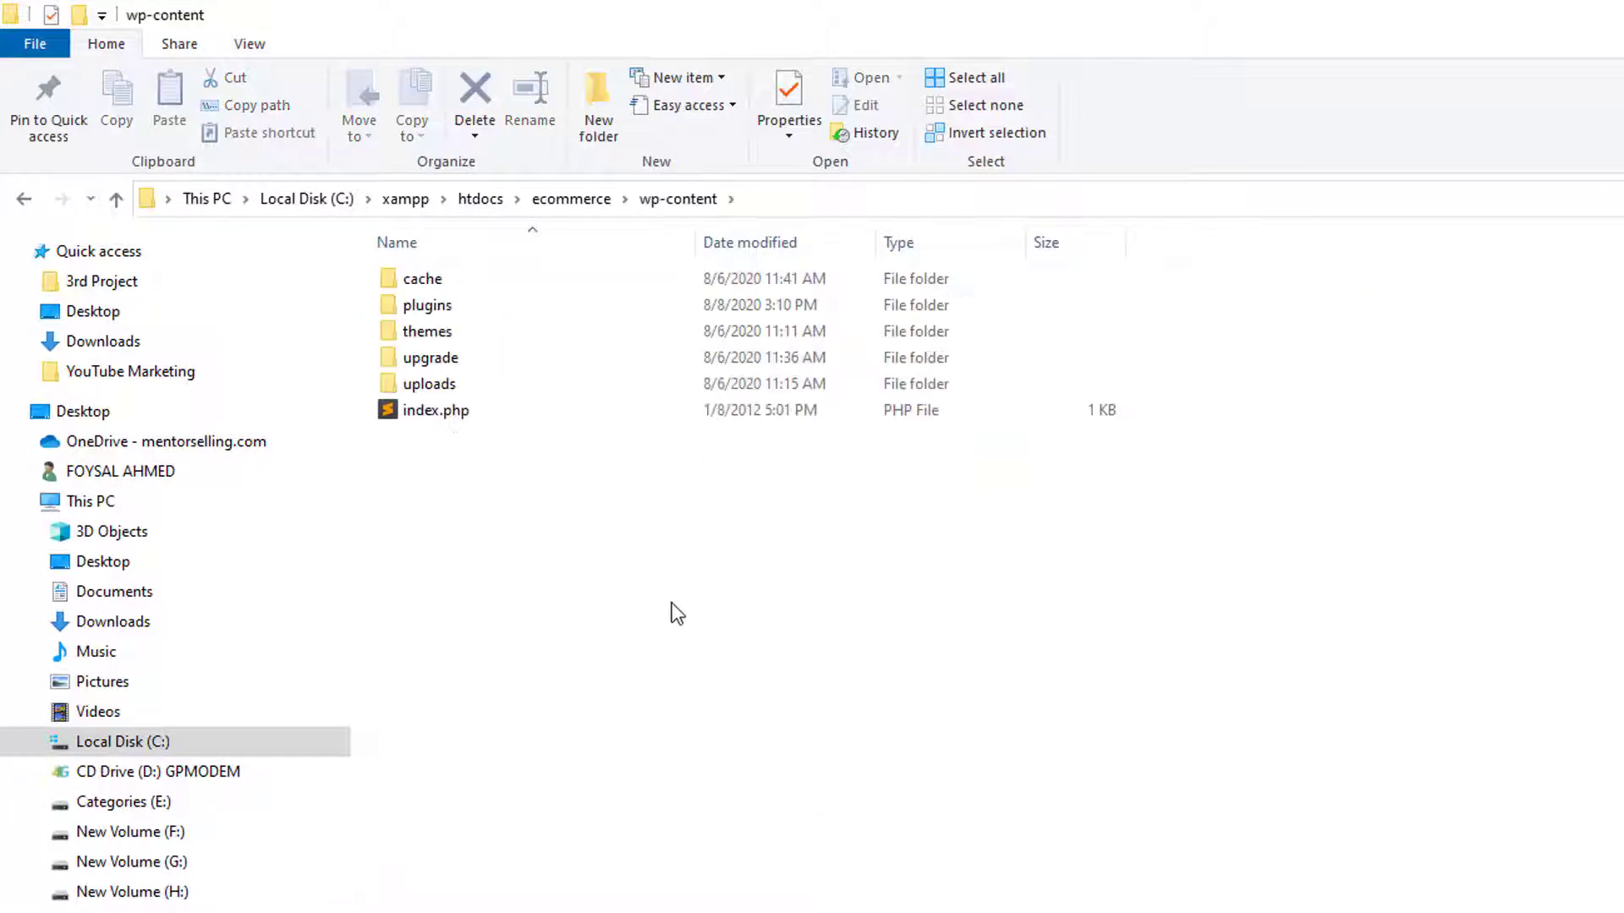
double_click(443, 332)
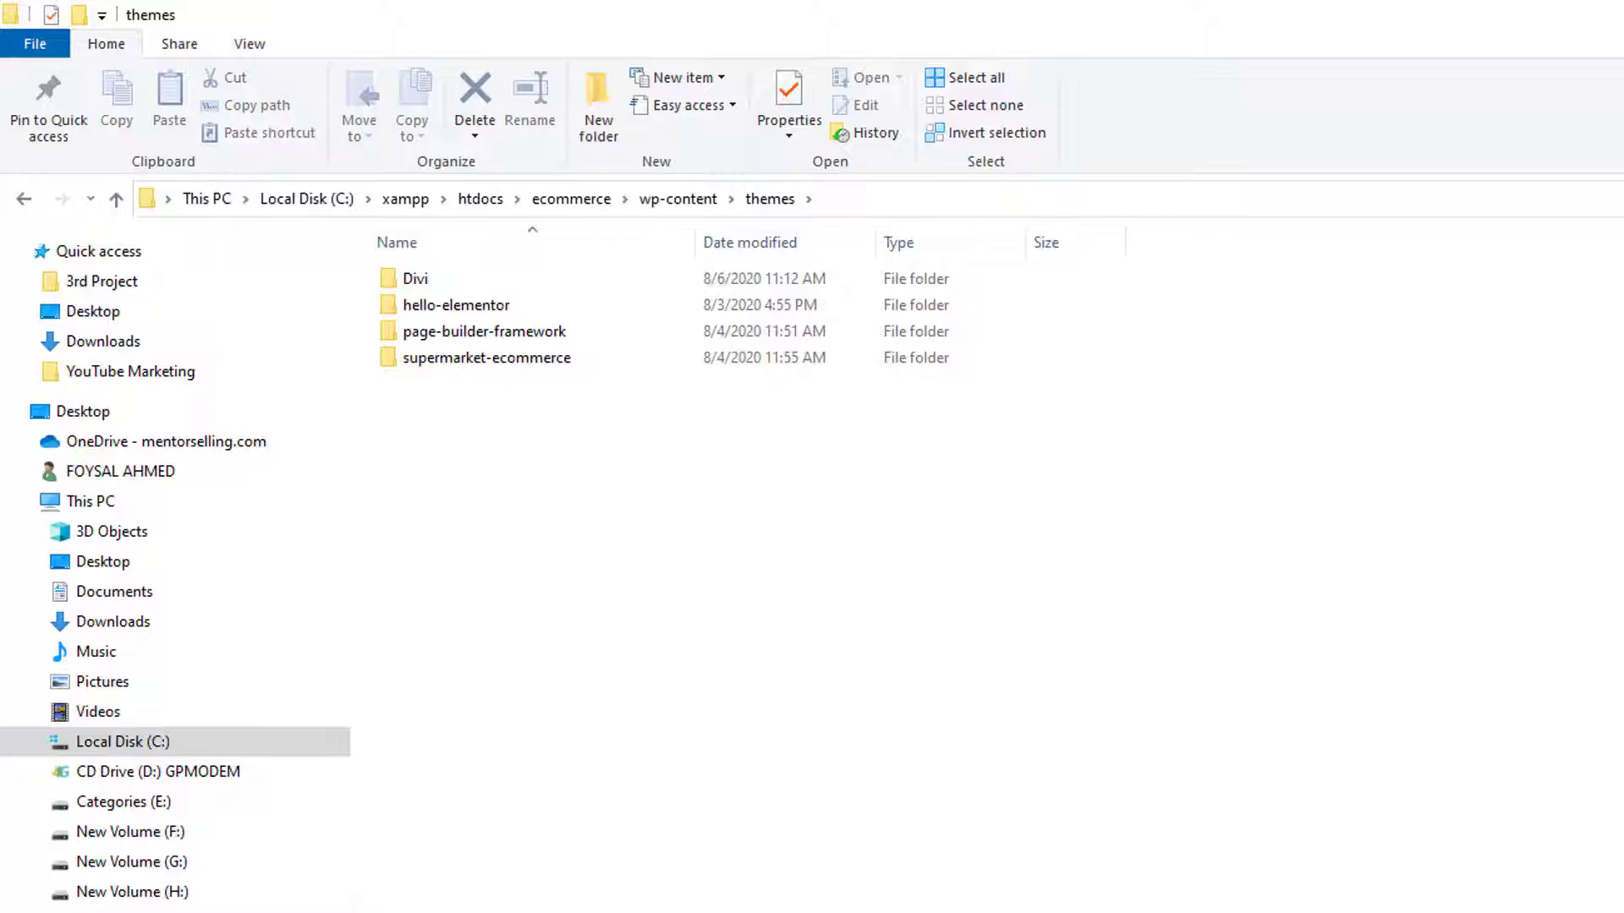
key("alt+Tab")
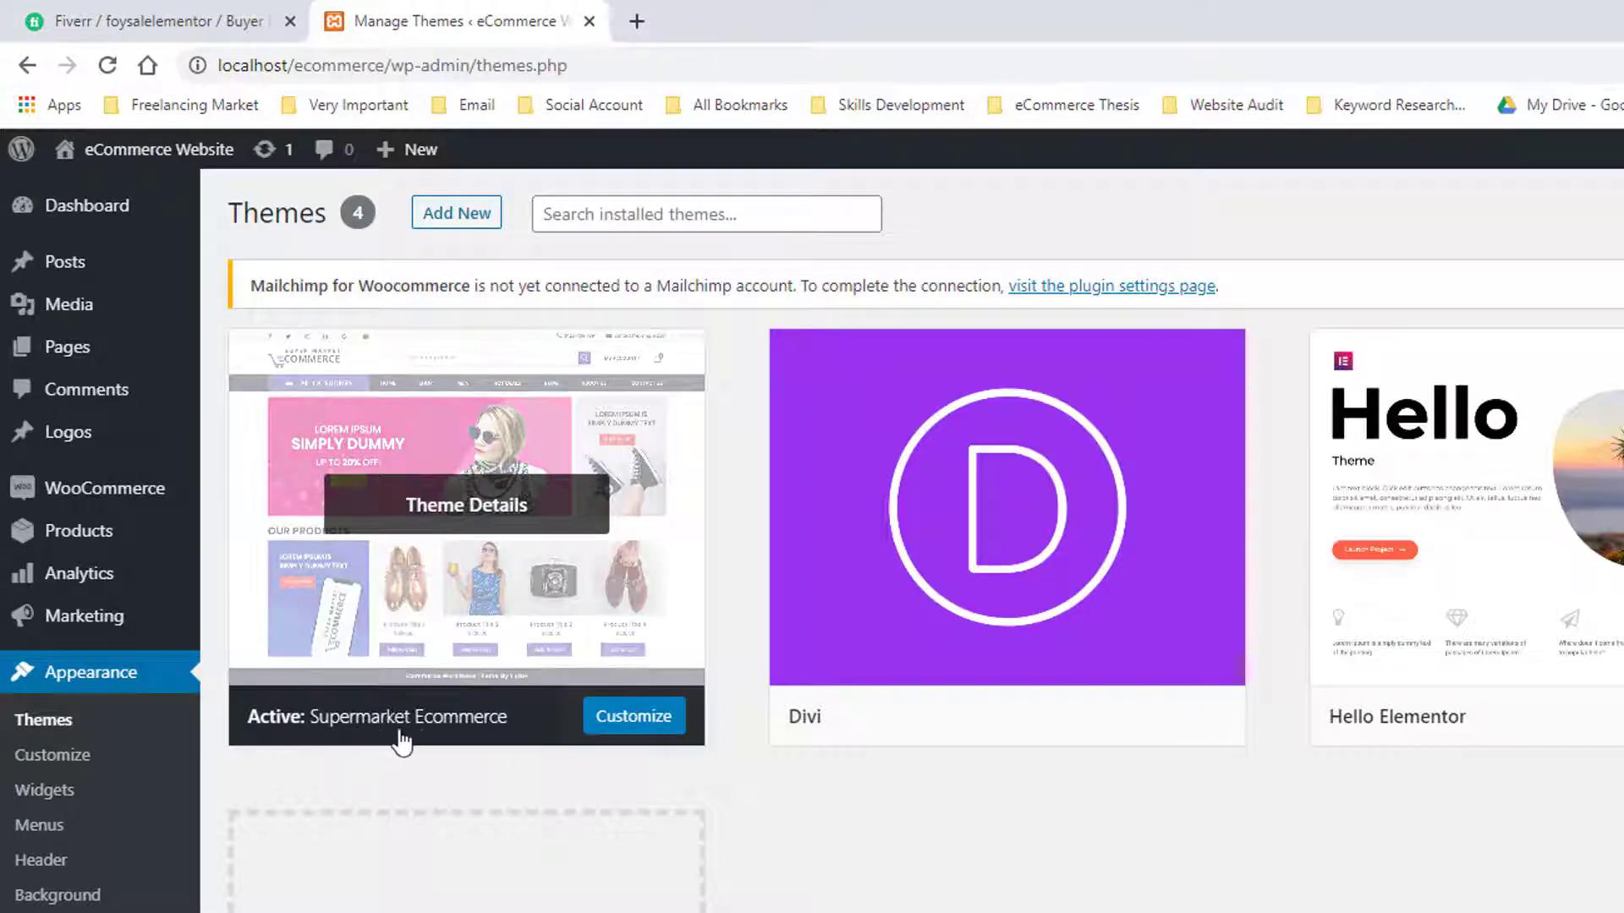
key("alt+Tab")
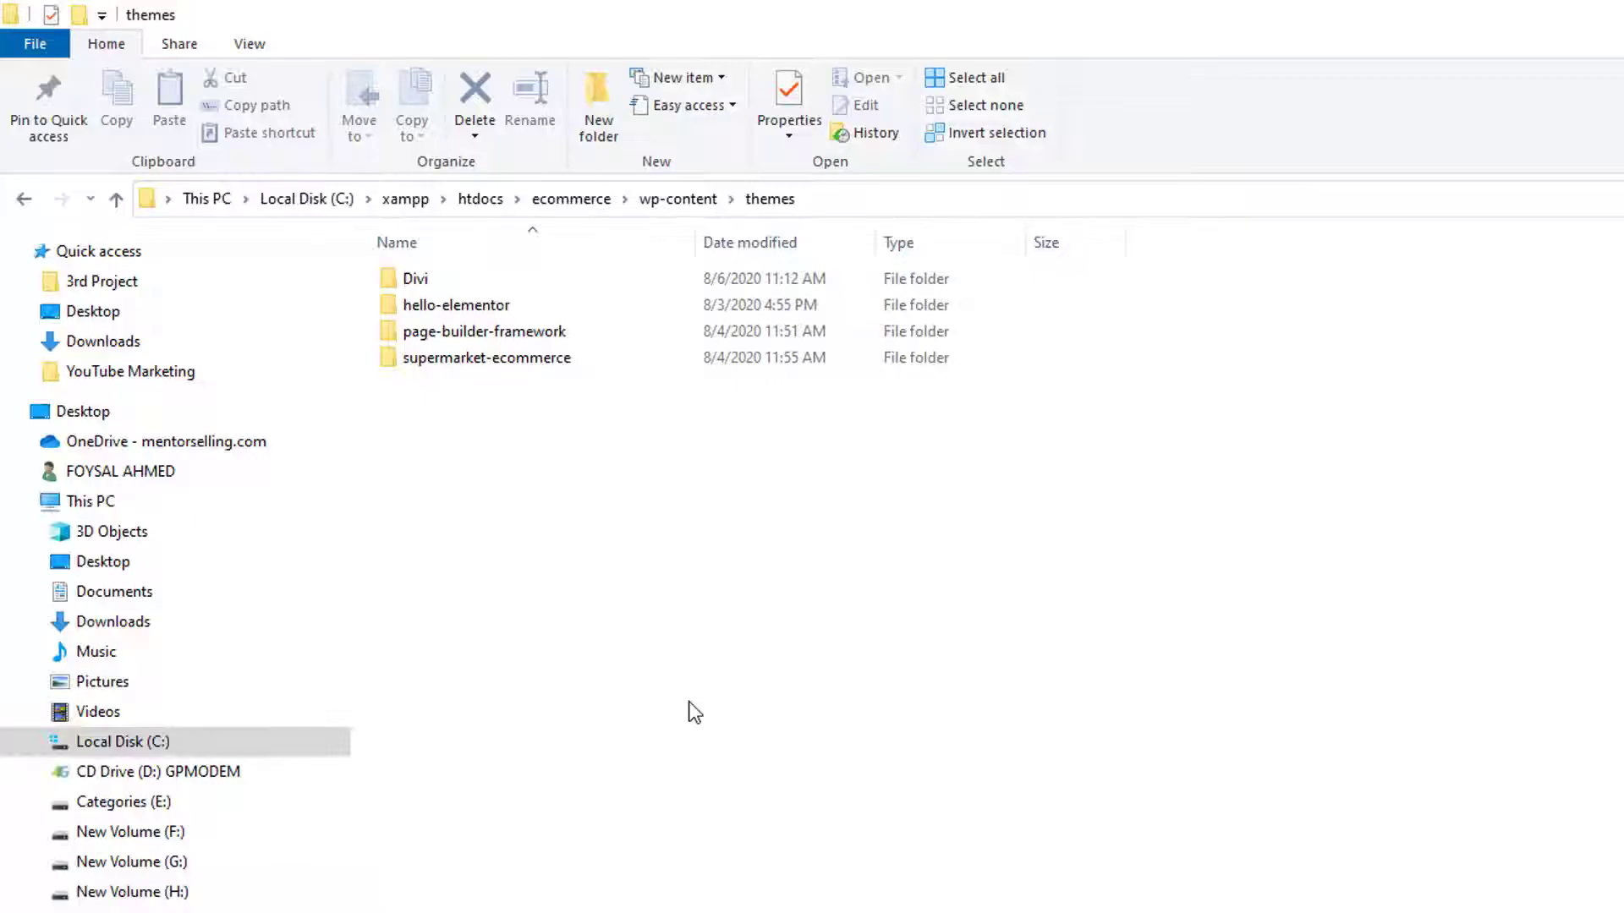
Step: Open functions.php from the supermarket-ecommerce theme folder in Sublime Text
double_click(453, 358)
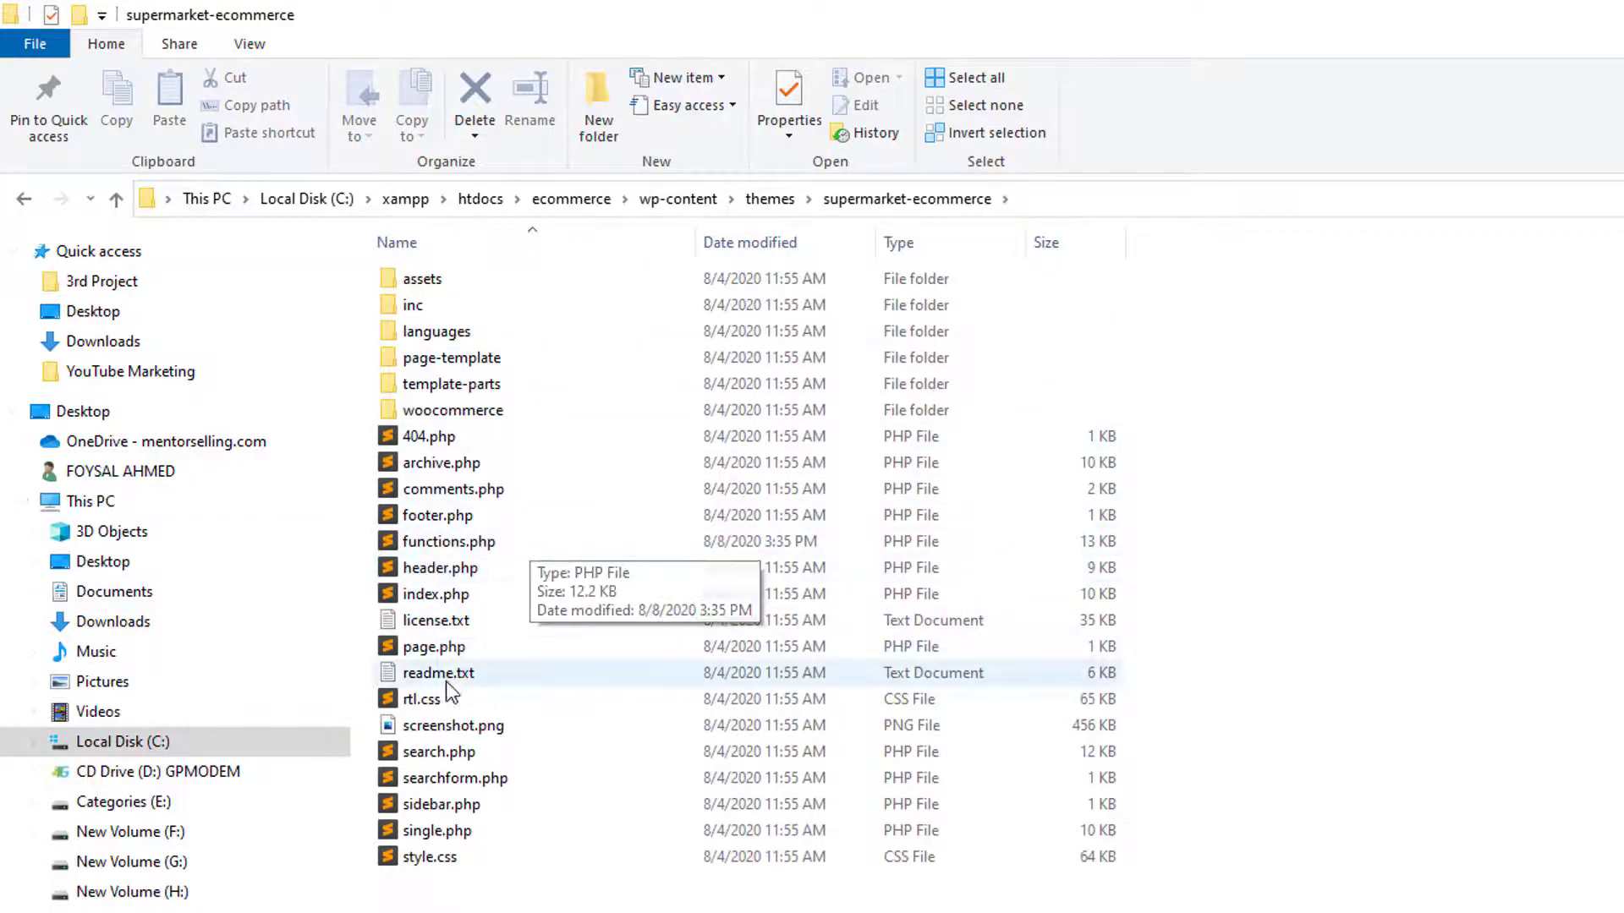
left_click(462, 544)
double_click(463, 544)
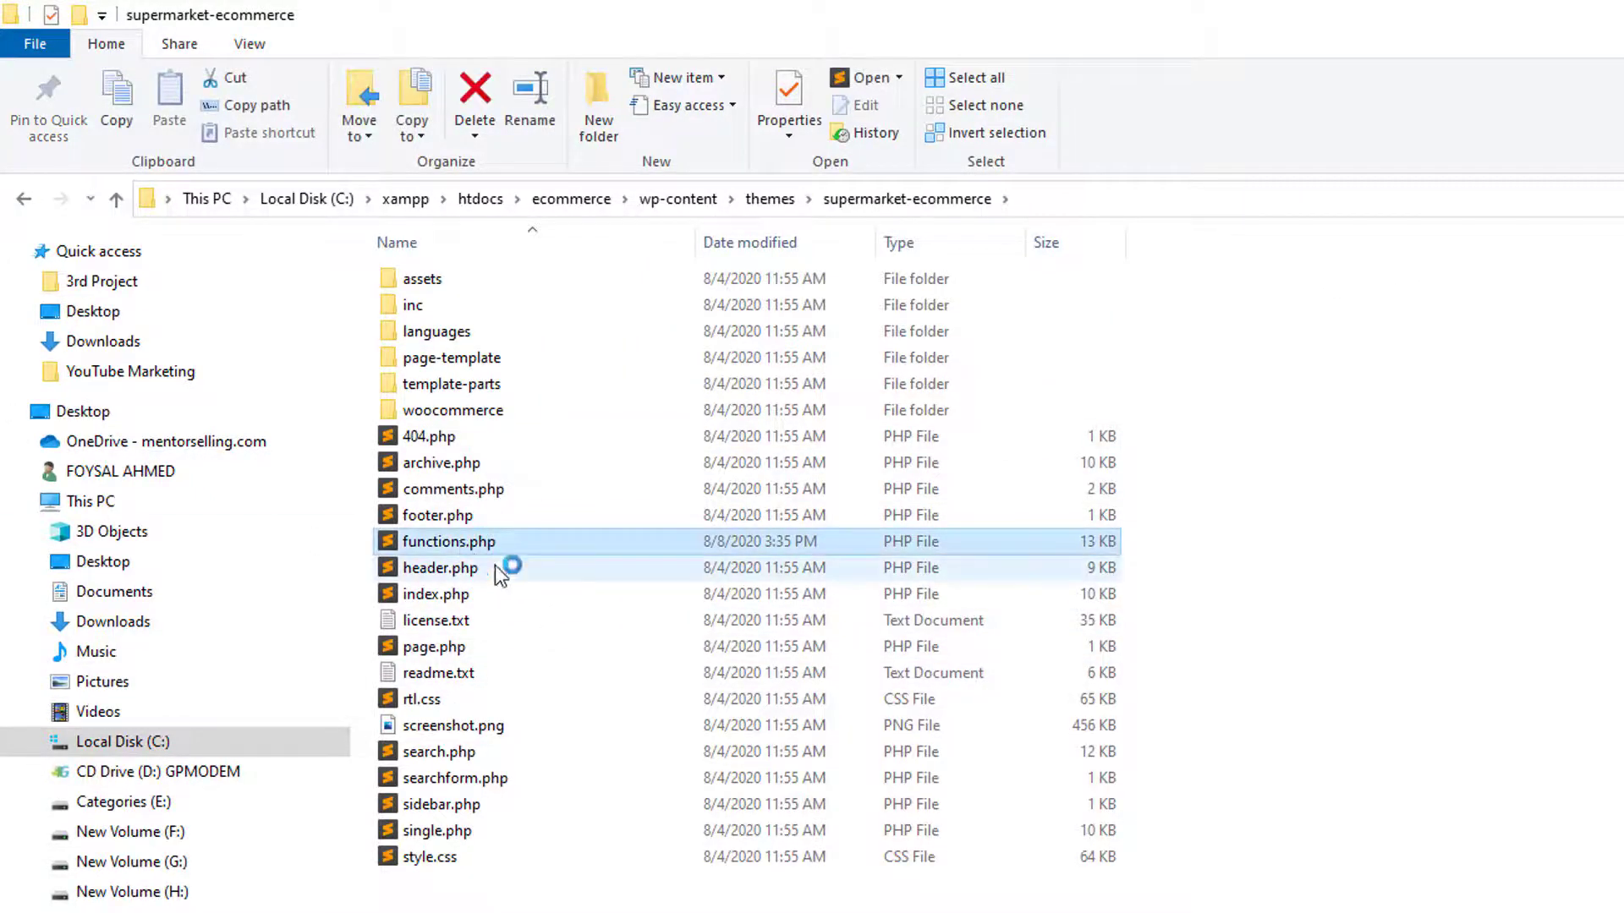
Step: Select the PayPal supported-currencies filter code in the saved snippet file
scroll(713, 588, "up", 3)
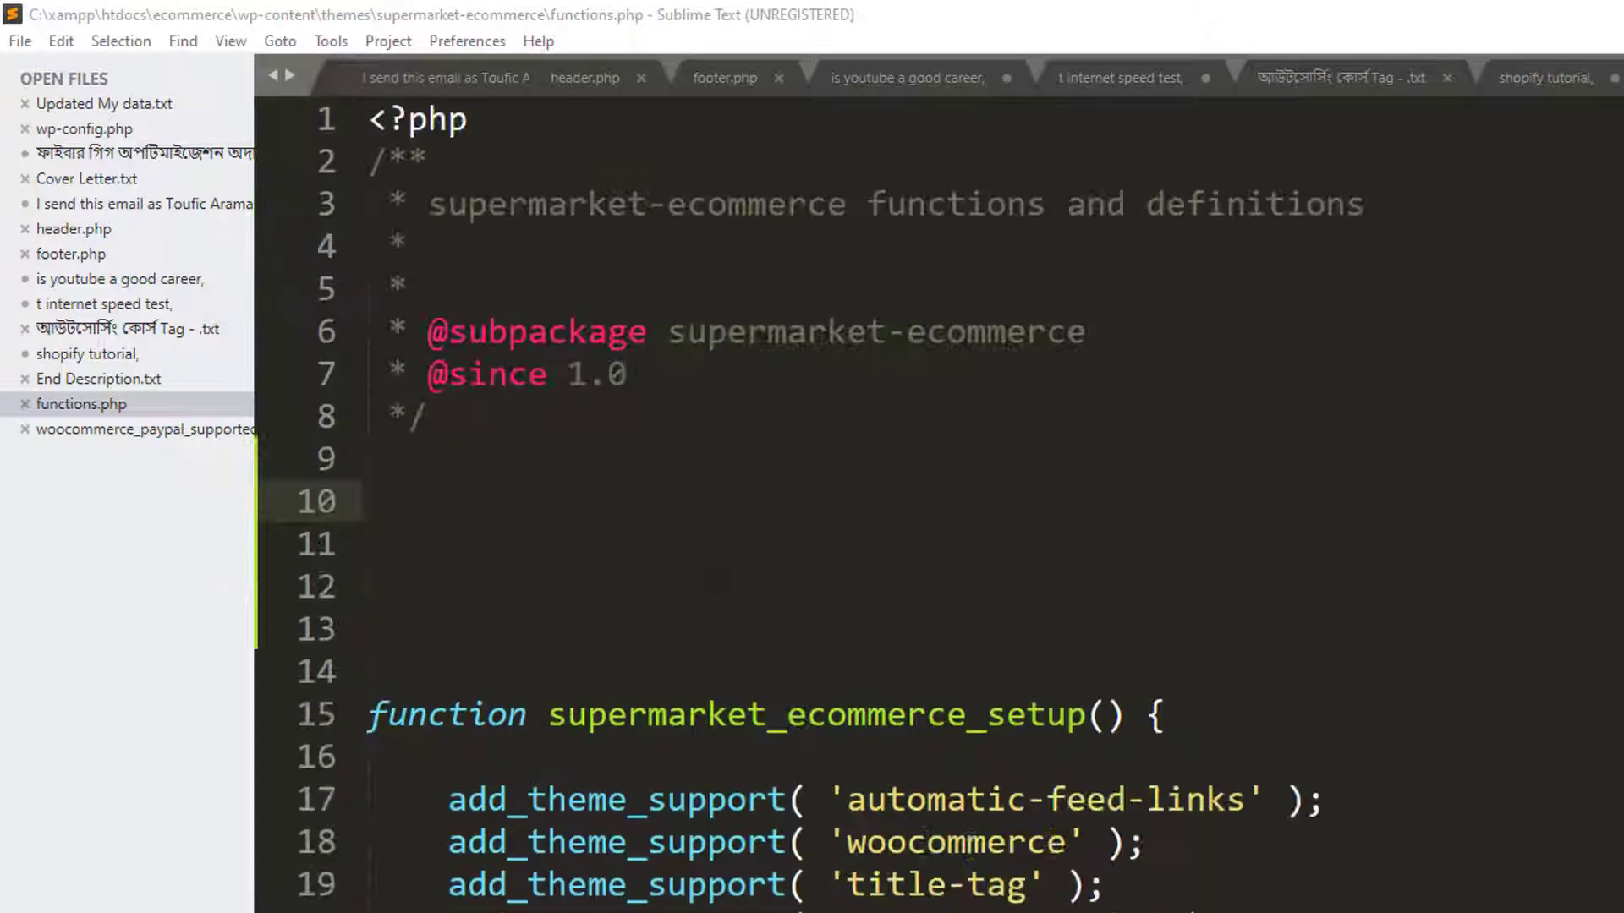
left_click(550, 575)
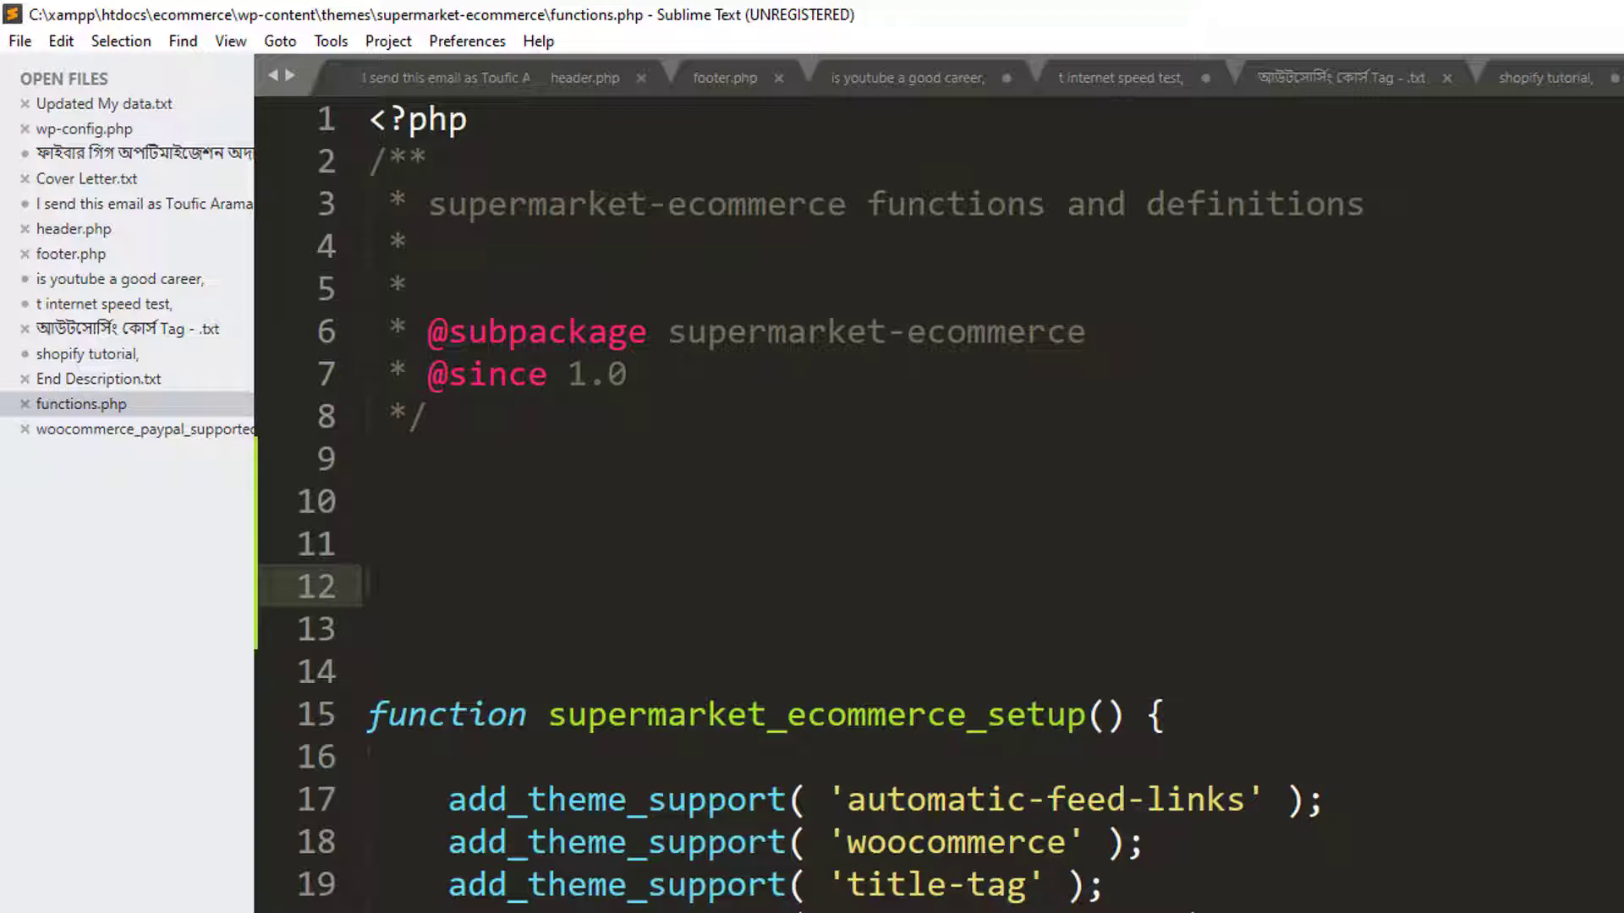
left_click(150, 432)
key("shift+Up")
key("shift+Up")
key("shift+Up")
key("shift+Up")
key("shift+Up")
key("ctrl+c")
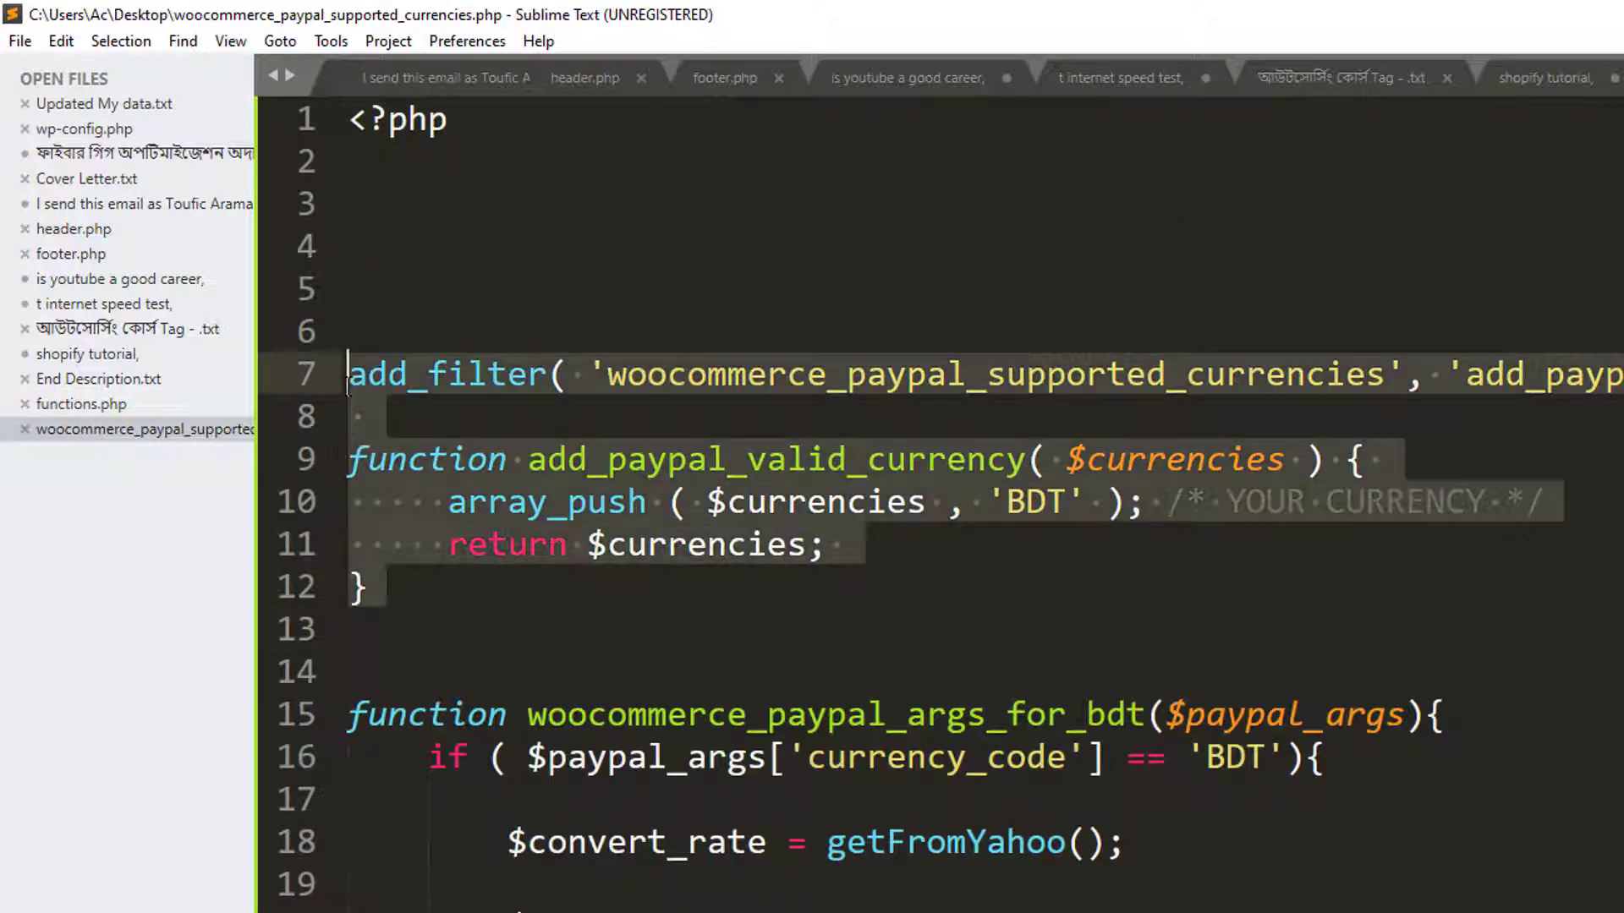
Step: Paste the BDT currency filter into functions.php at line 11 and save the file
left_click(74, 404)
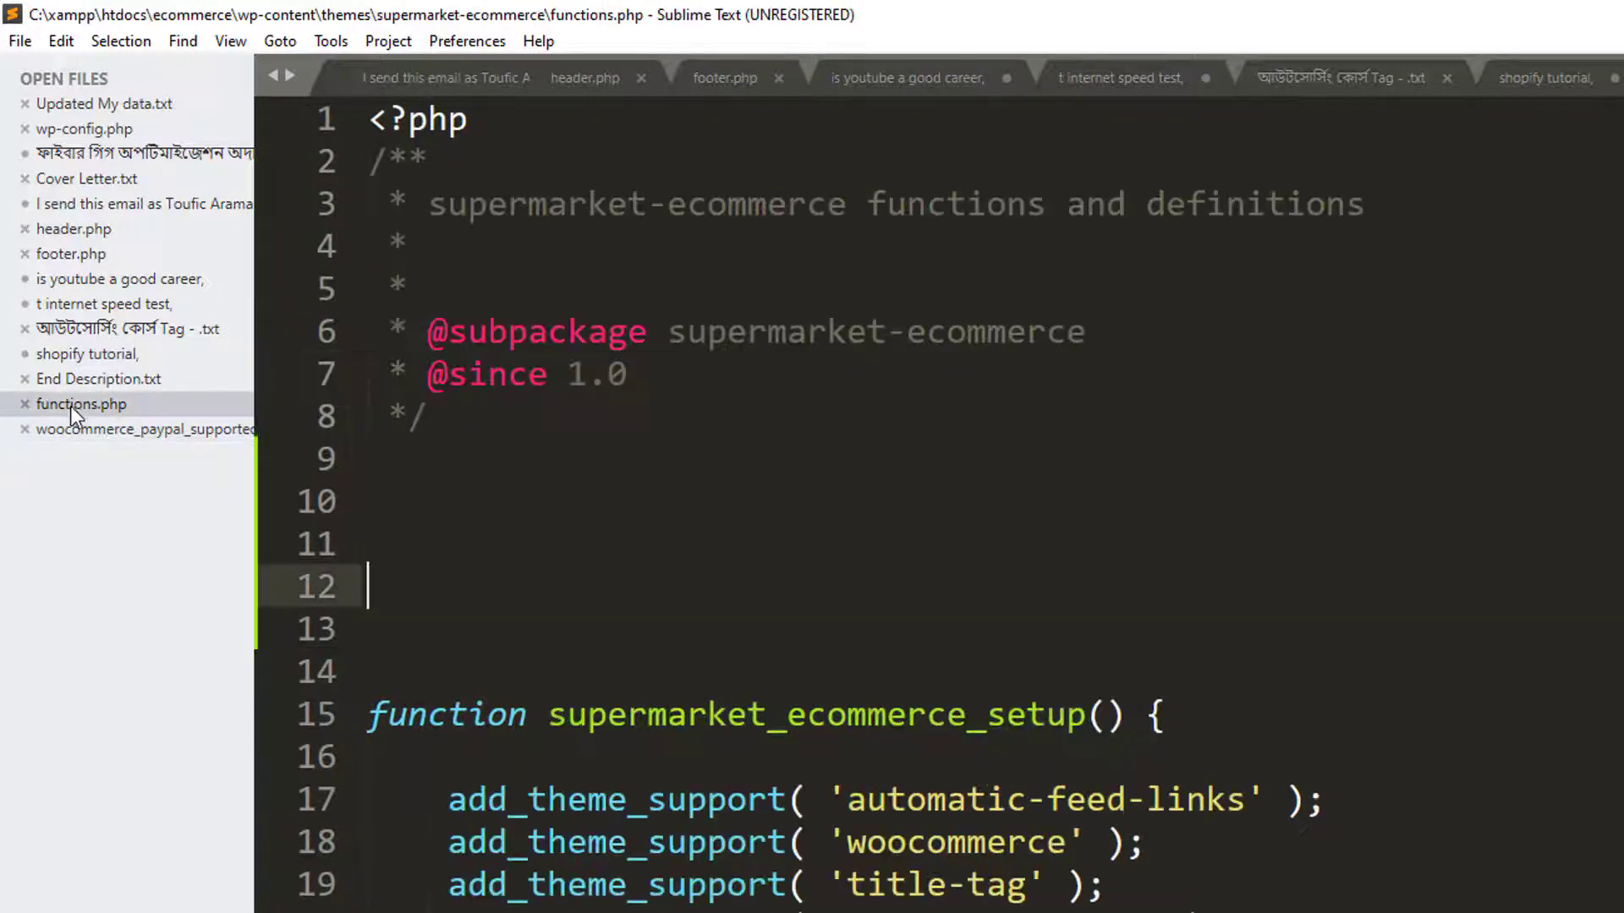
left_click(436, 531)
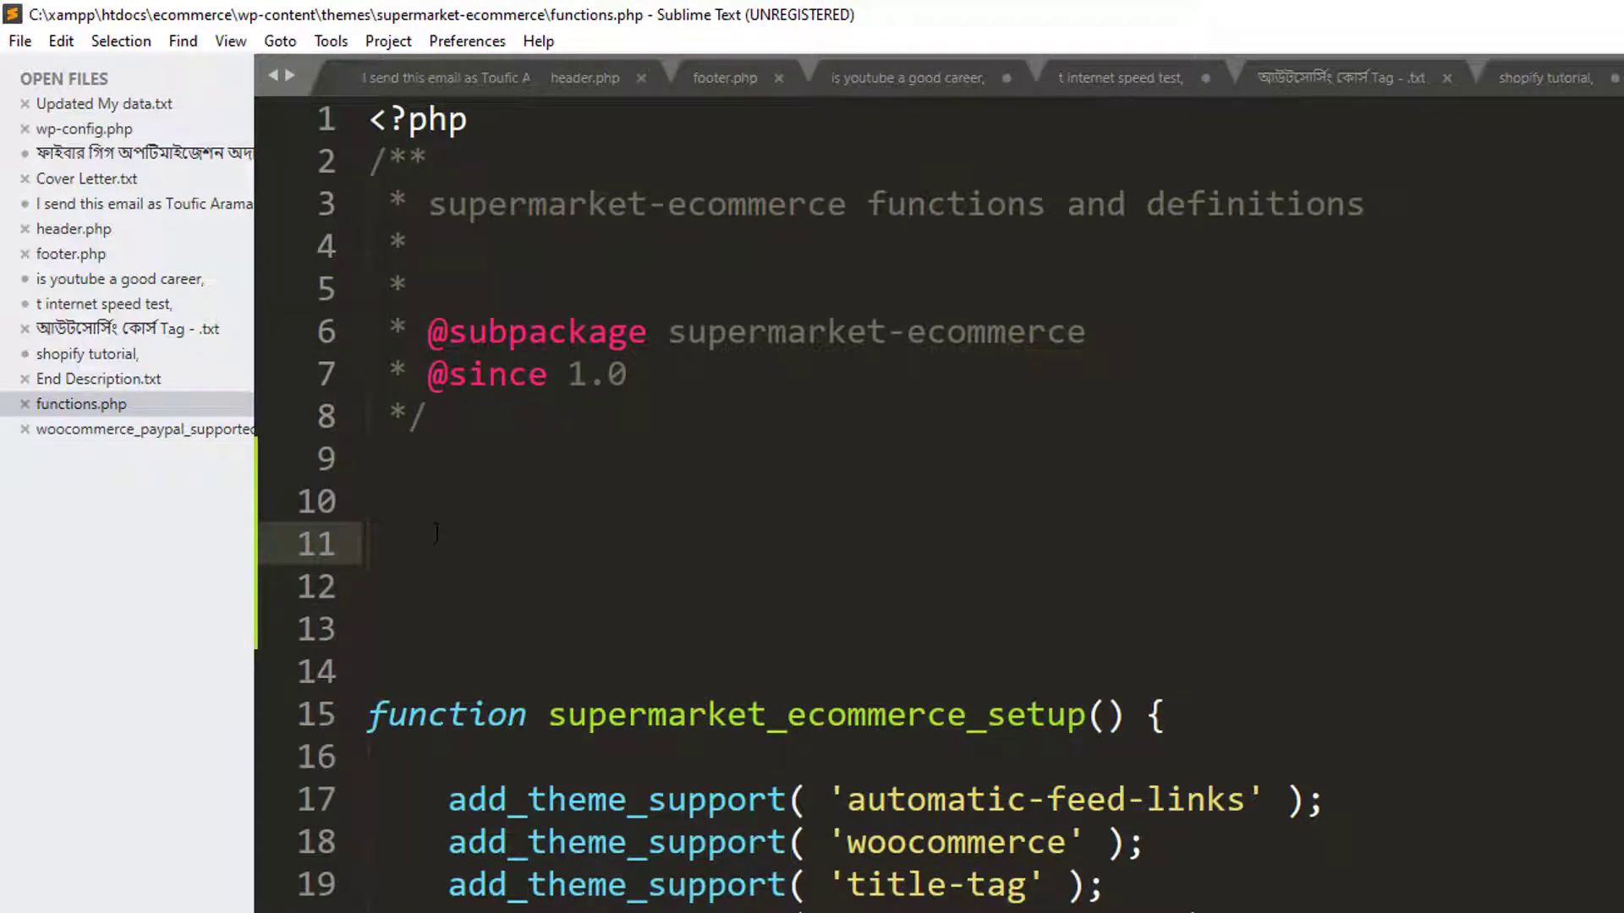
key("ctrl+v")
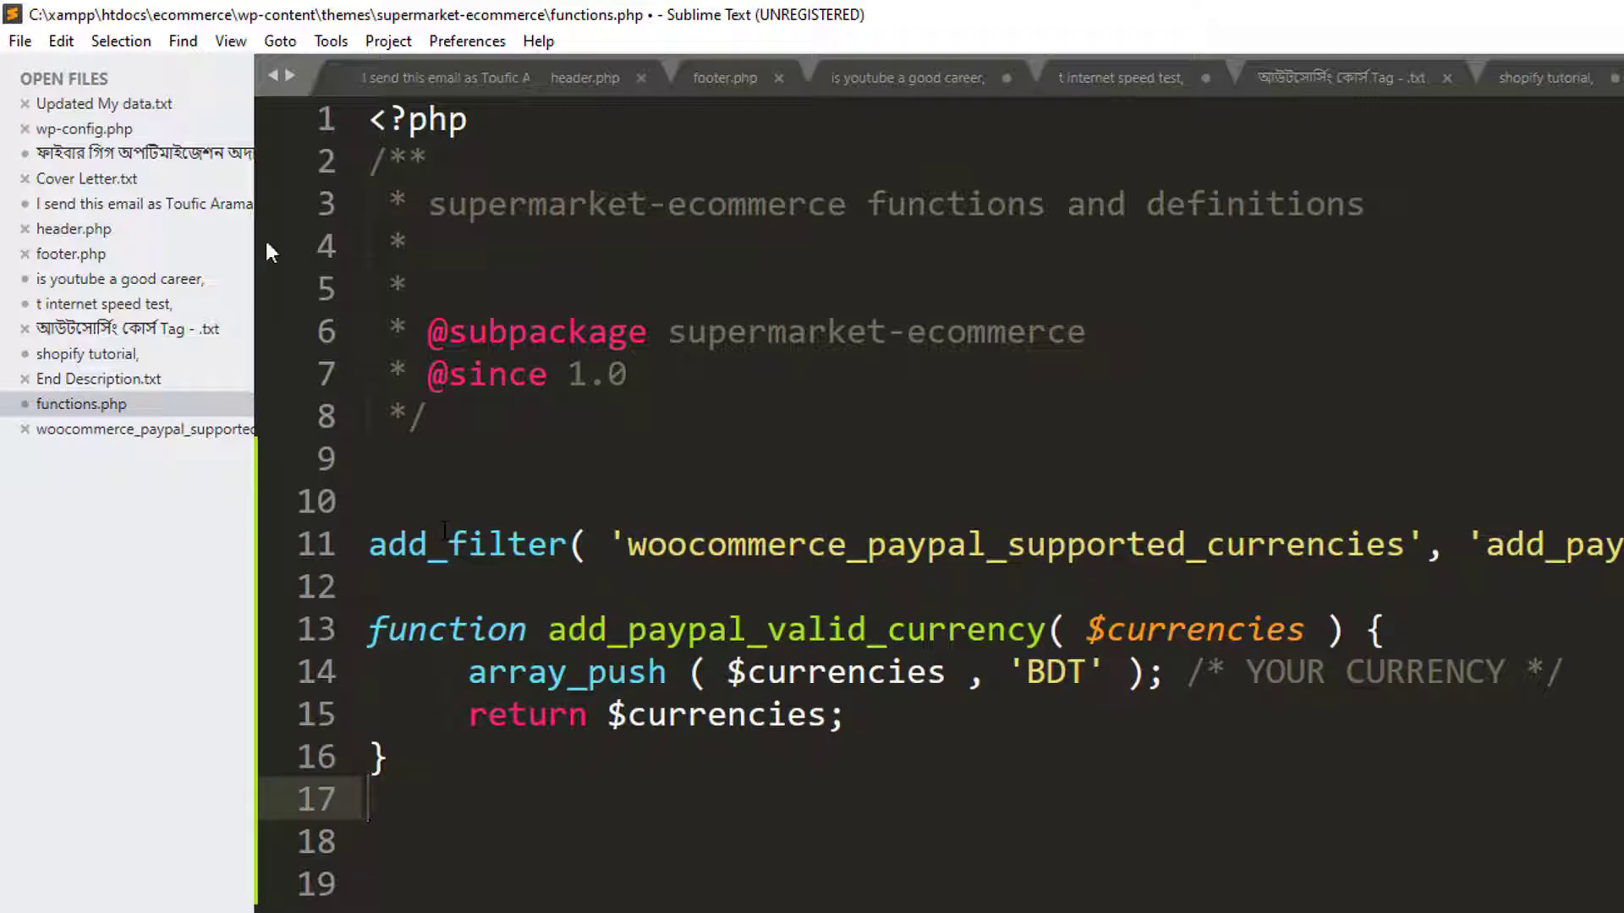
left_click(21, 41)
left_click(60, 234)
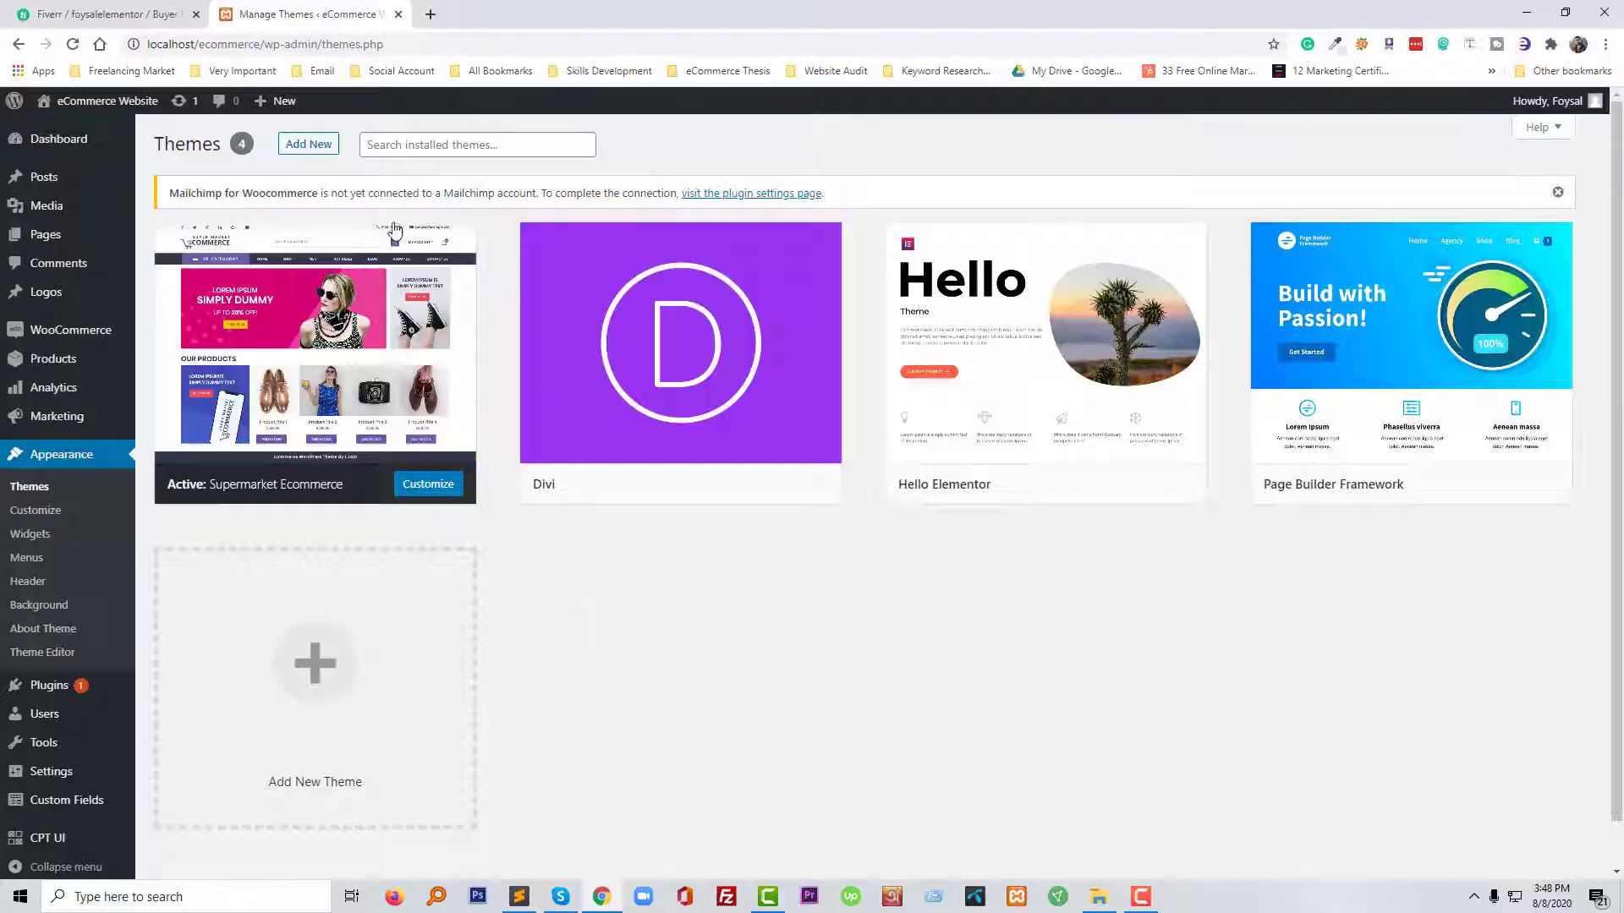
Step: Open WooCommerce Settings on the Payments tab to list the available payment methods
mouse_move(93, 340)
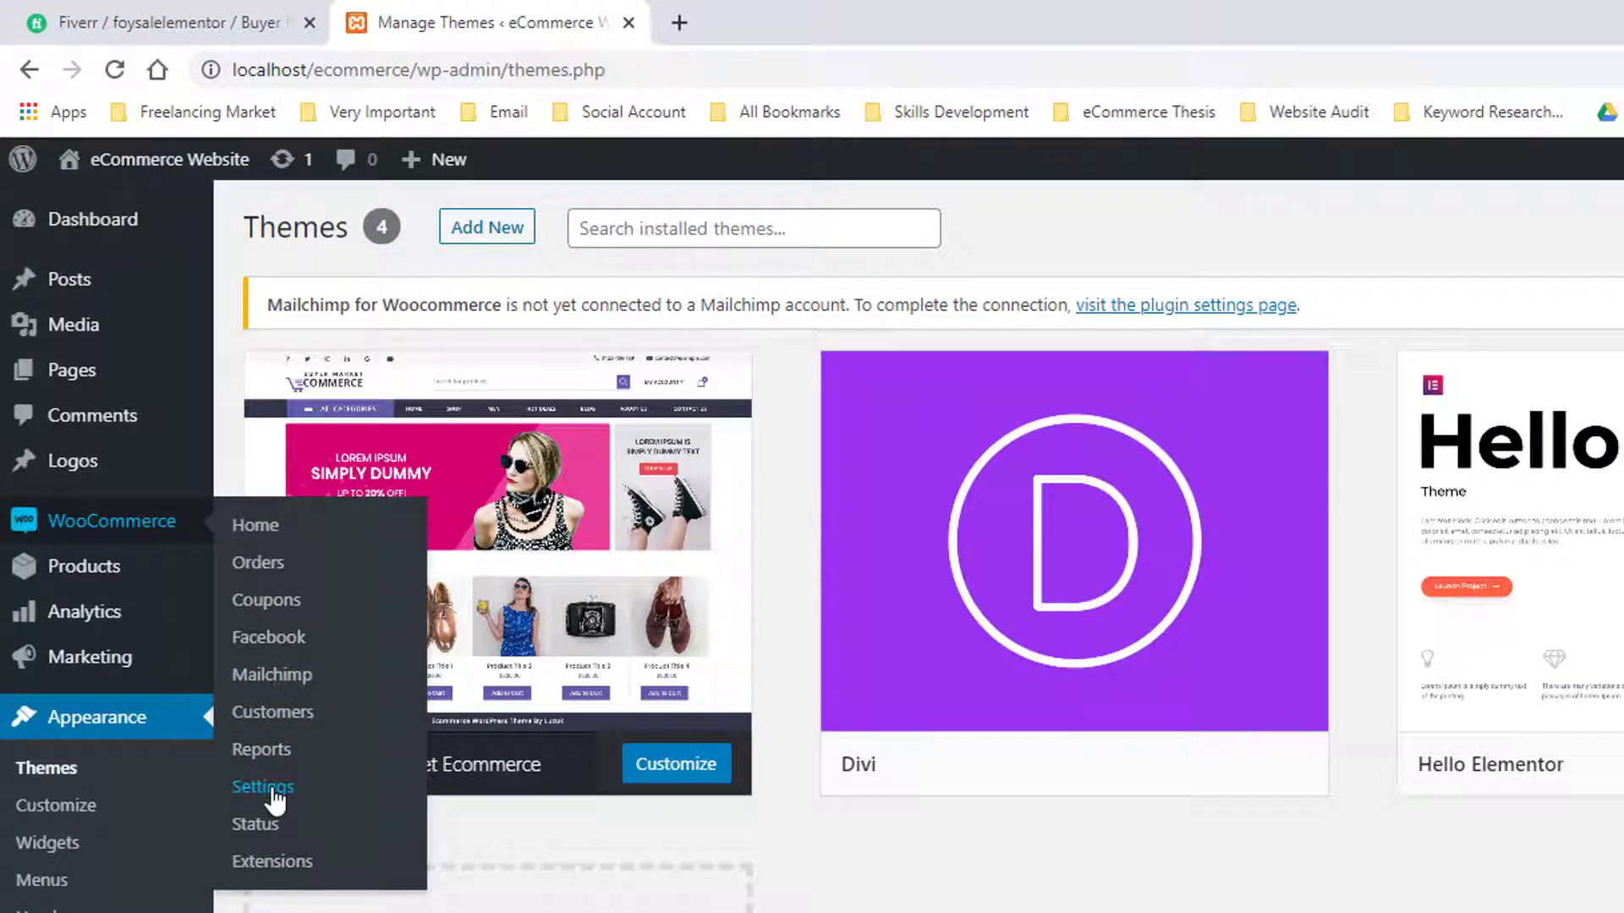
left_click(274, 798)
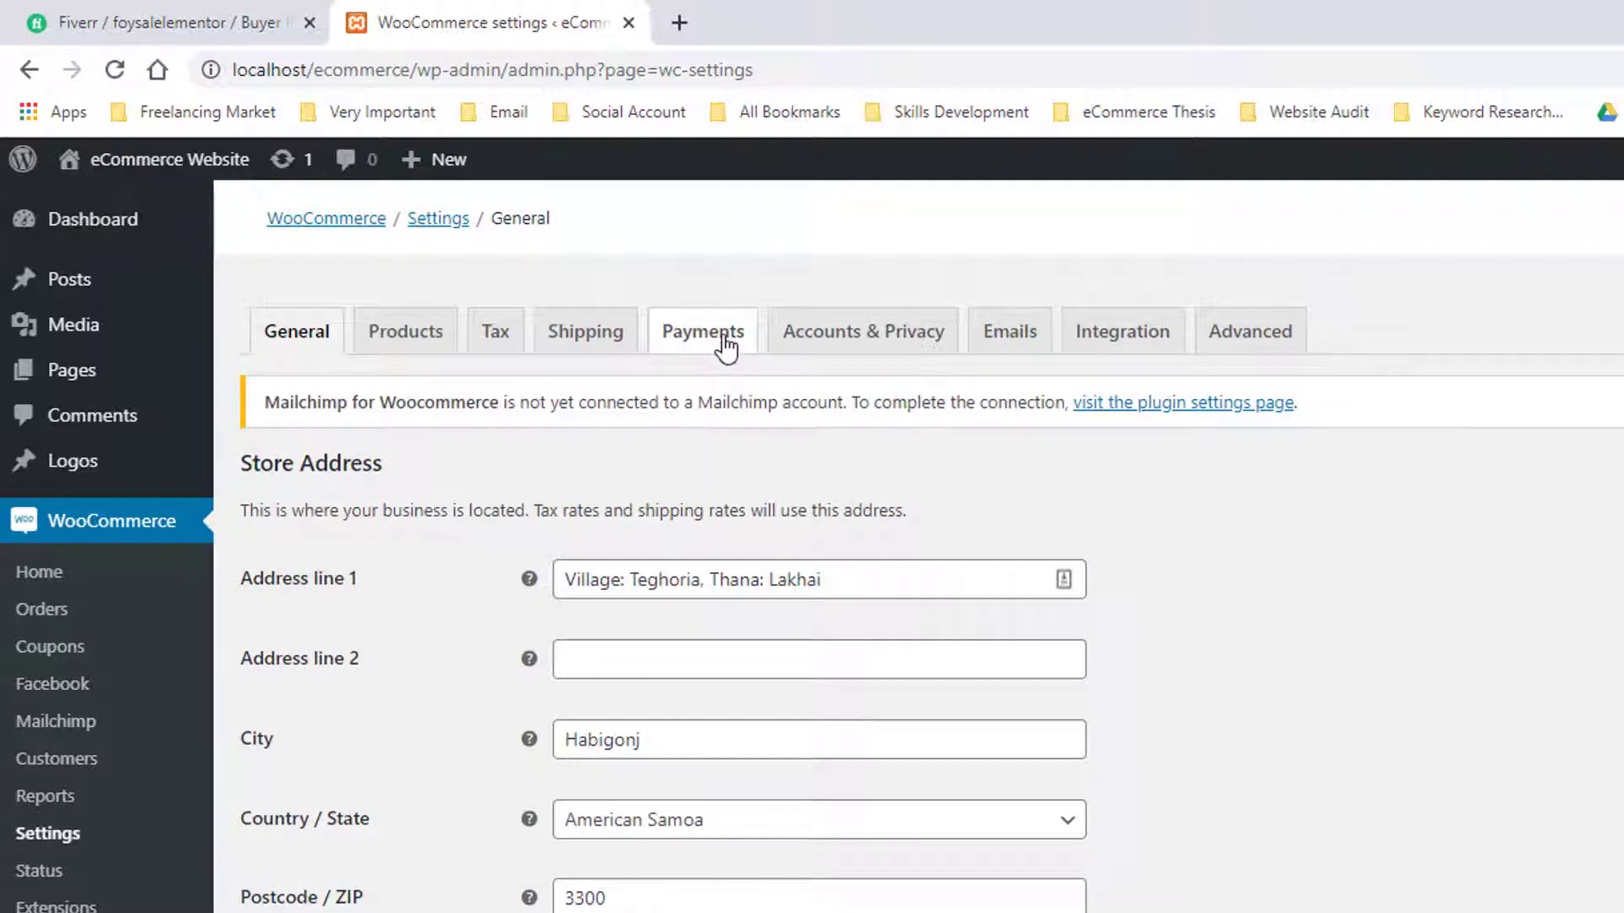
left_click(725, 347)
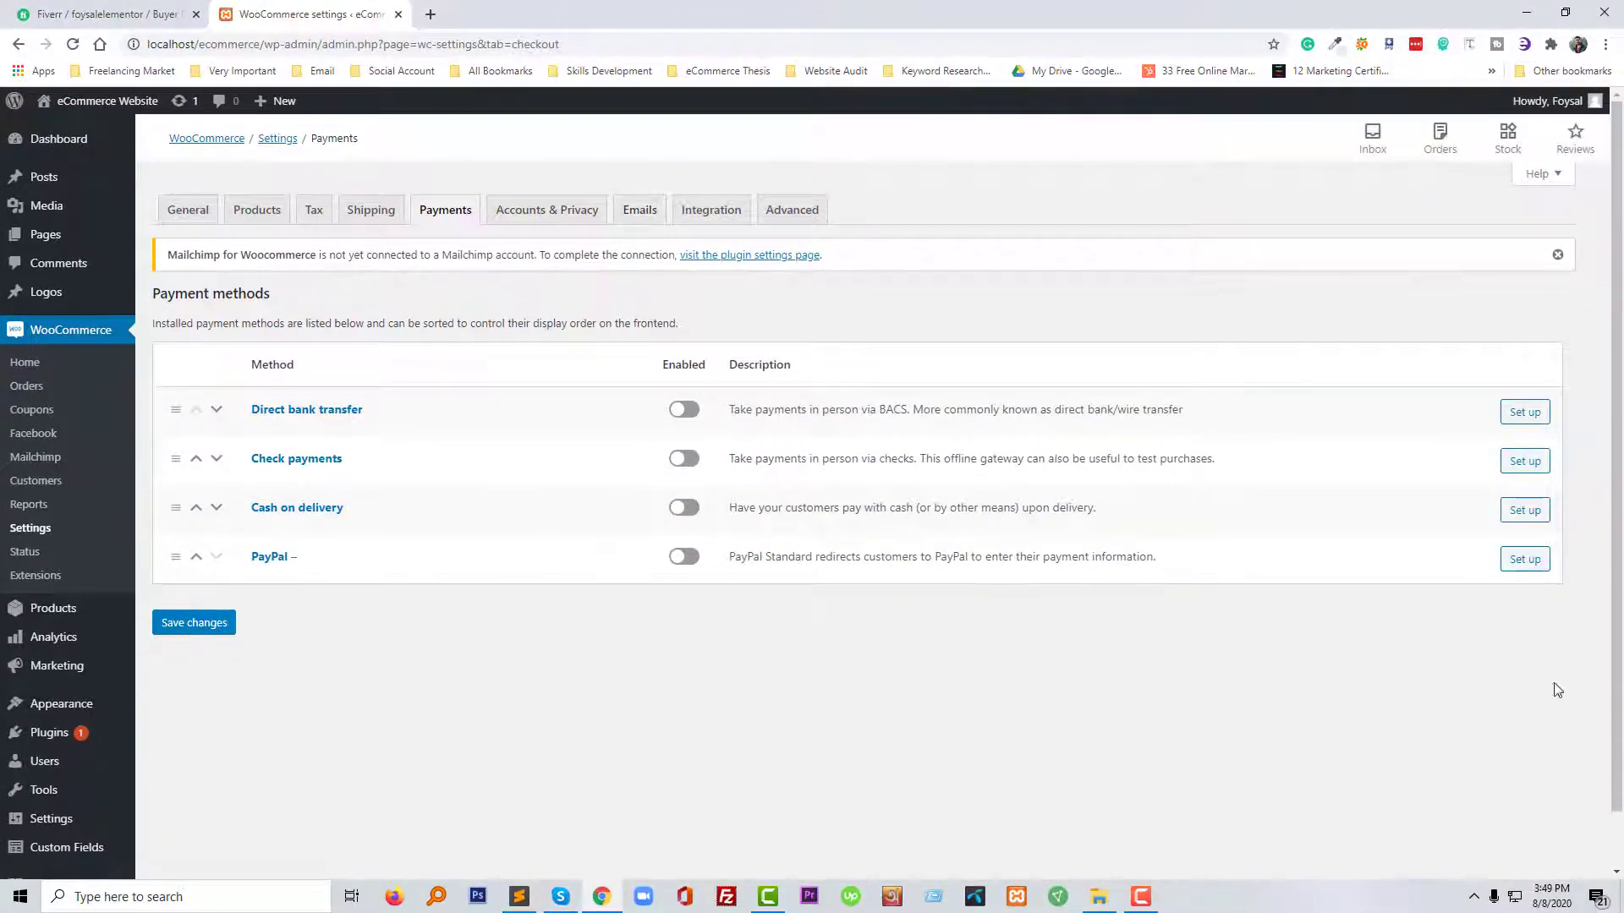
Step: Tick Enable PayPal Standard on the PayPal setup page and review the full settings form
left_click(1525, 560)
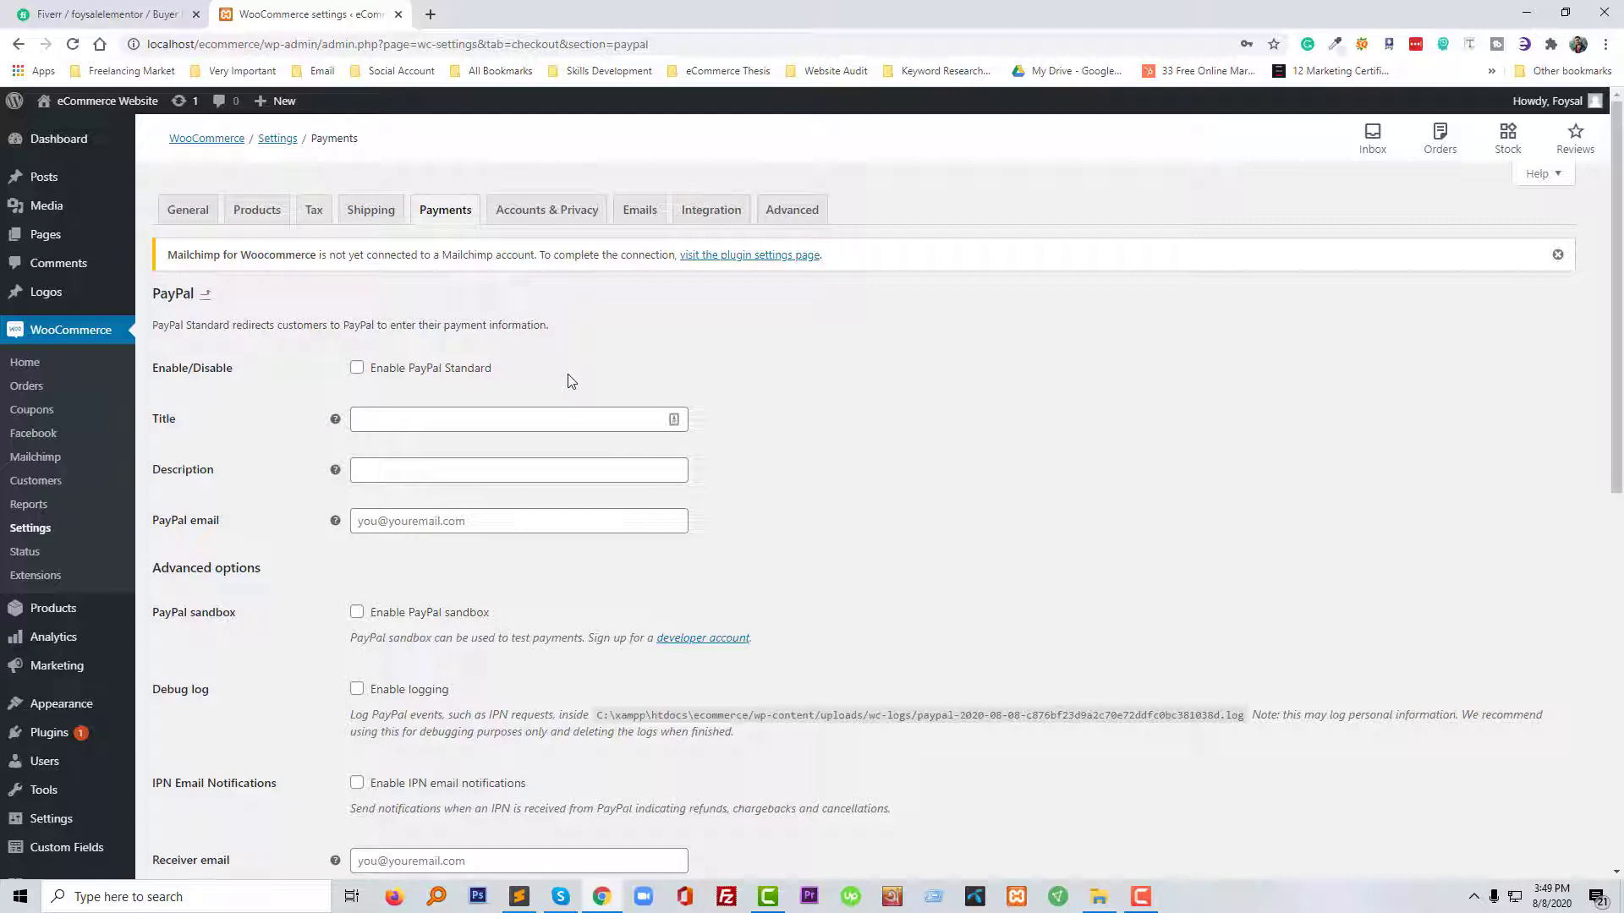
left_click(355, 368)
scroll(313, 496, "down", 8)
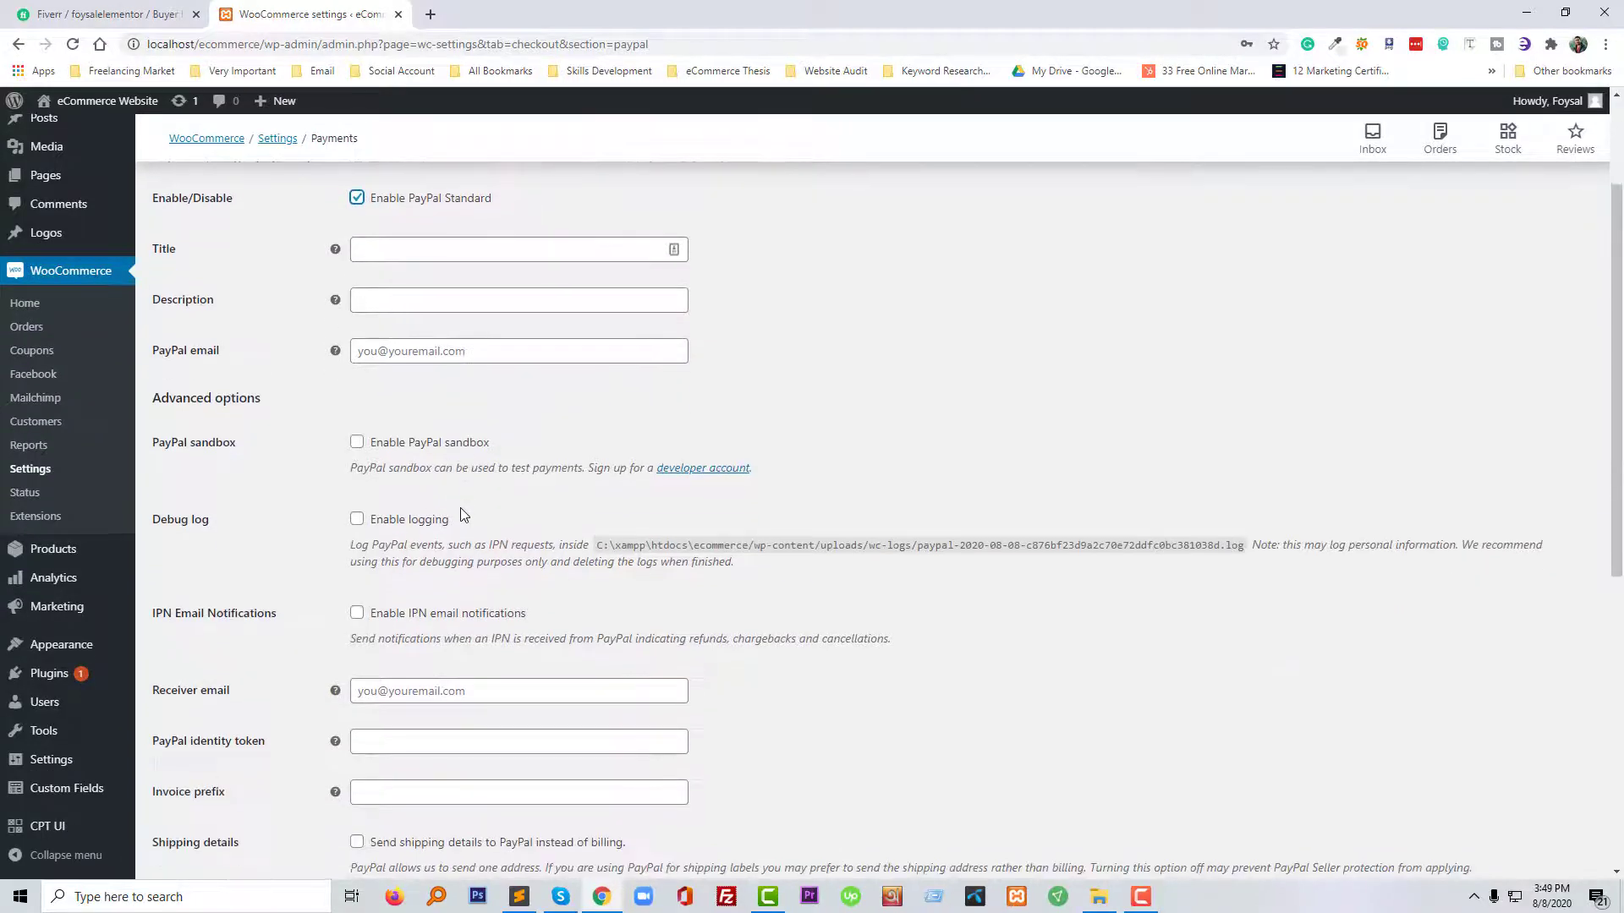
scroll(368, 531, "down", 1)
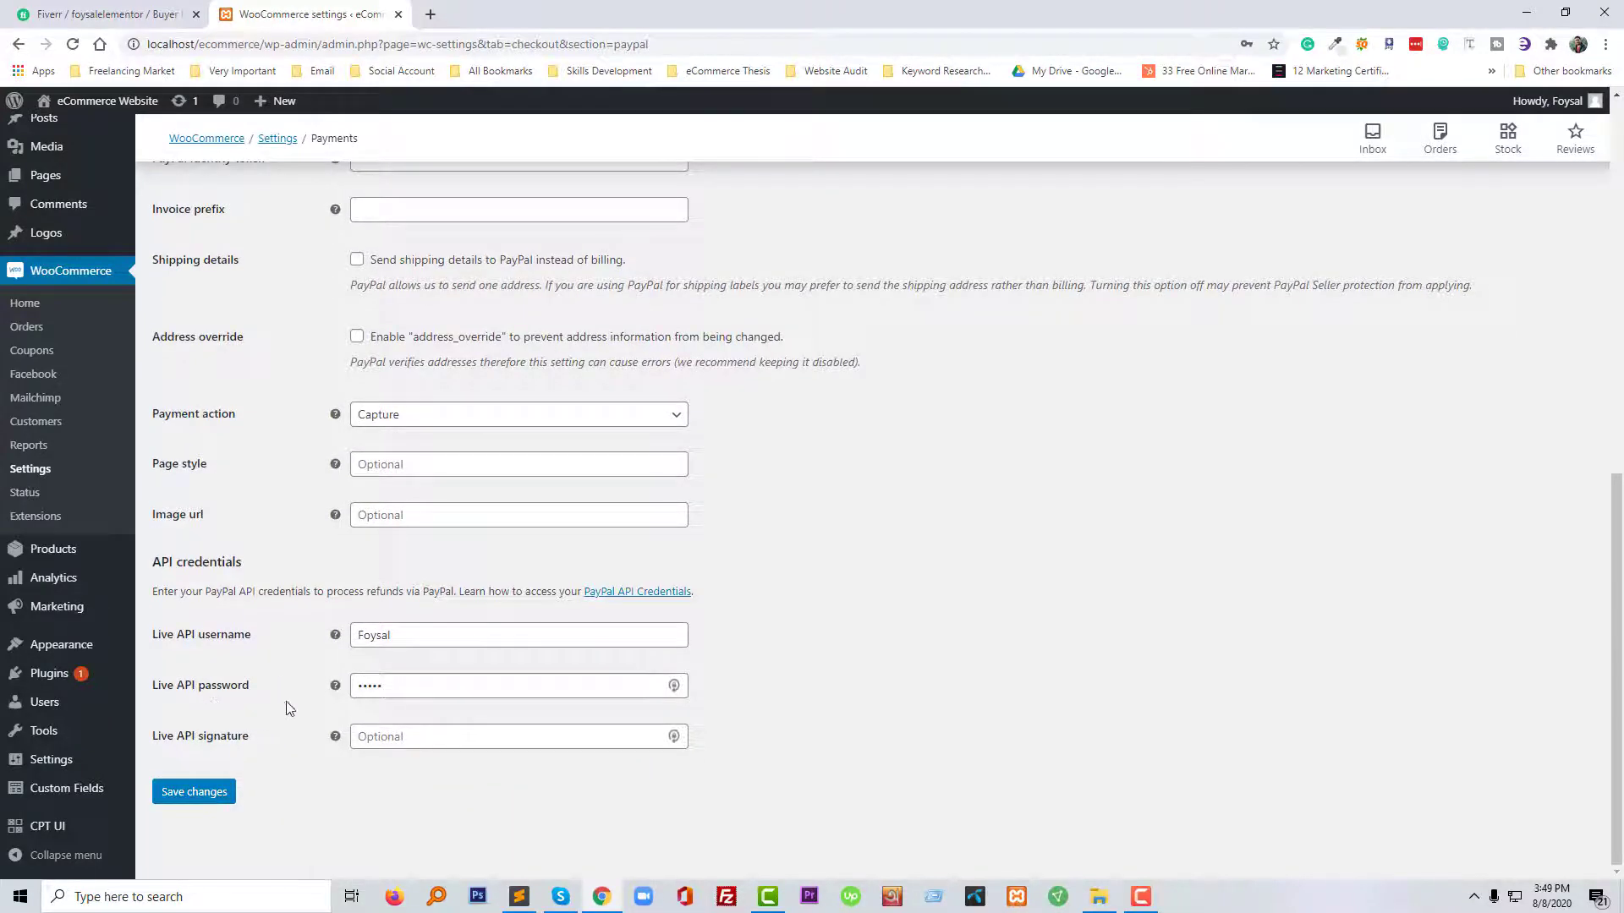
scroll(569, 740, "up", 10)
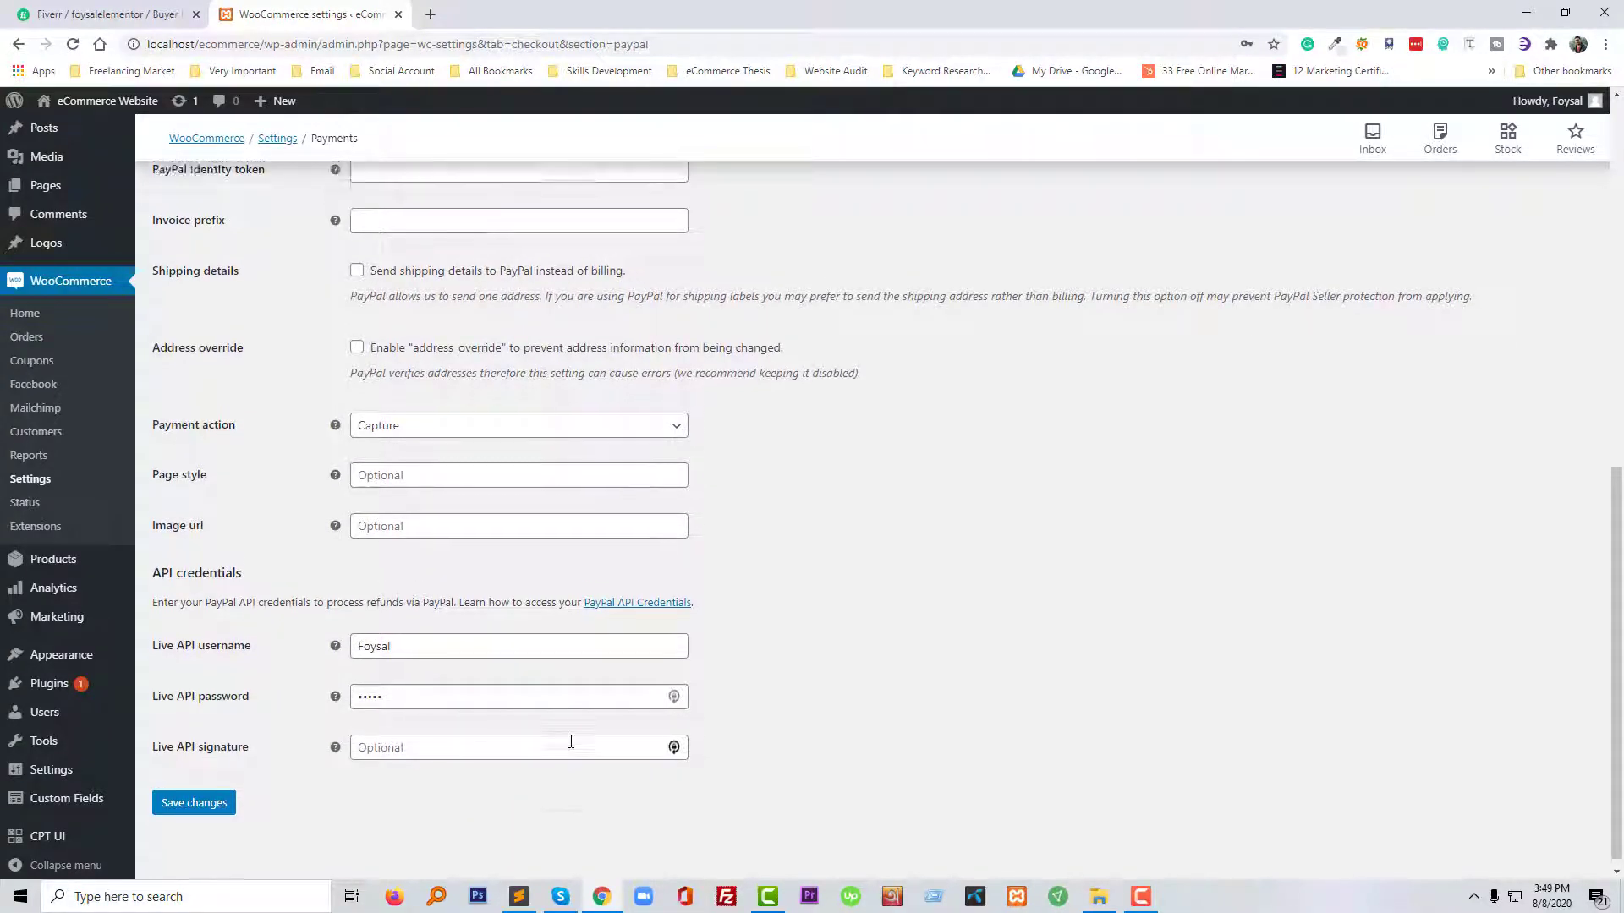
left_click(846, 390)
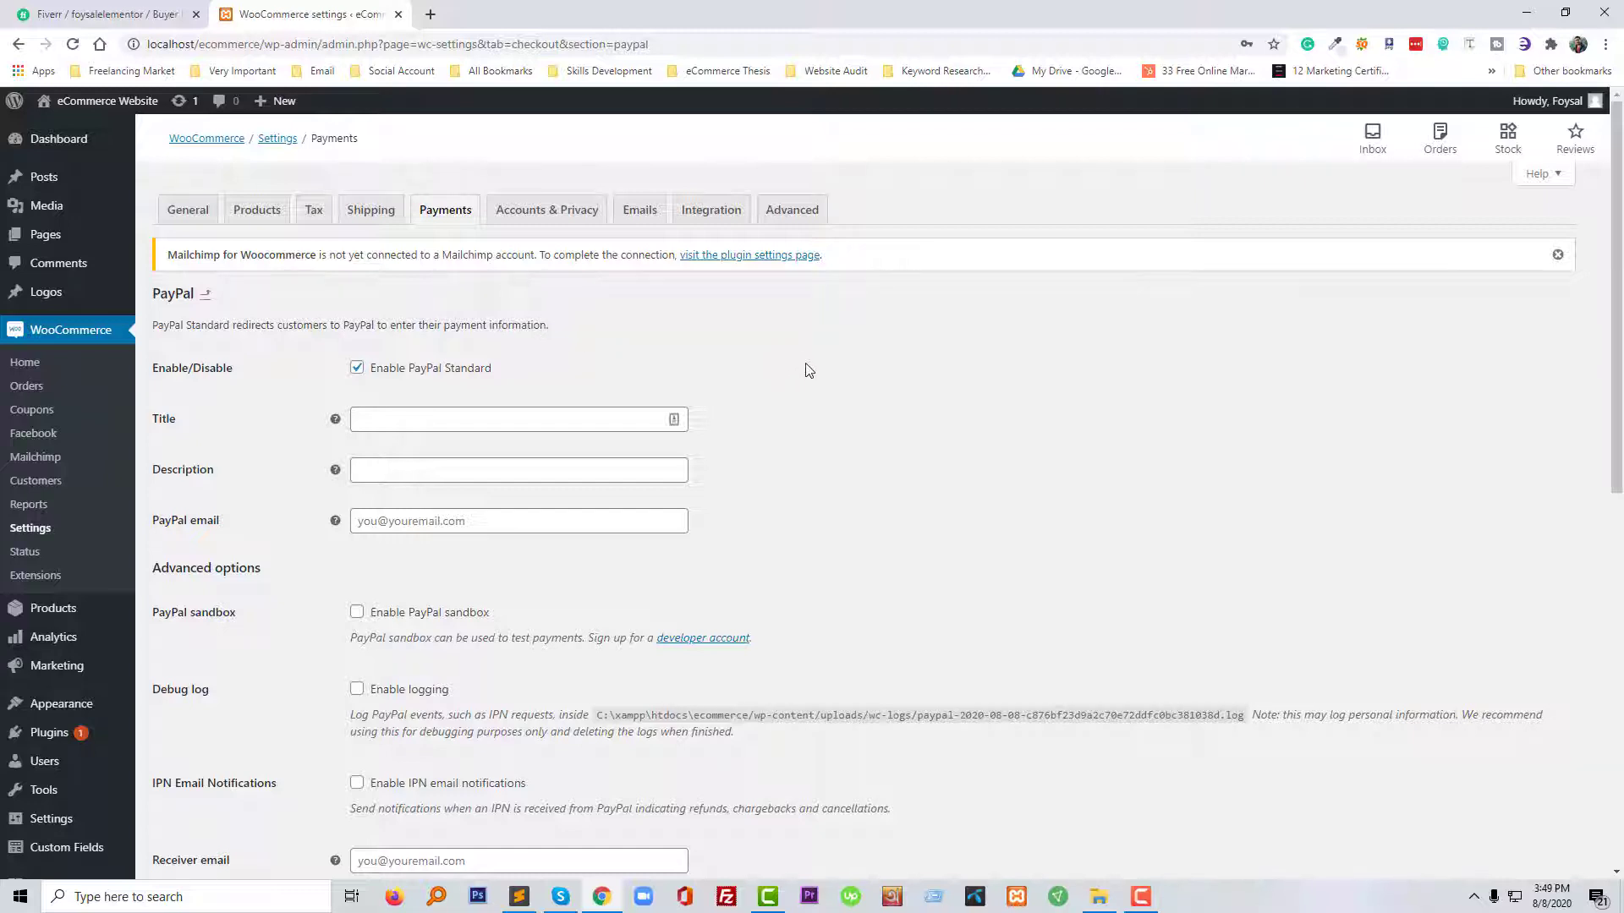
Step: Copy the USD conversion functions from woocommerce_paypal_supported_currencies.php, then return to functions.php
left_click(518, 897)
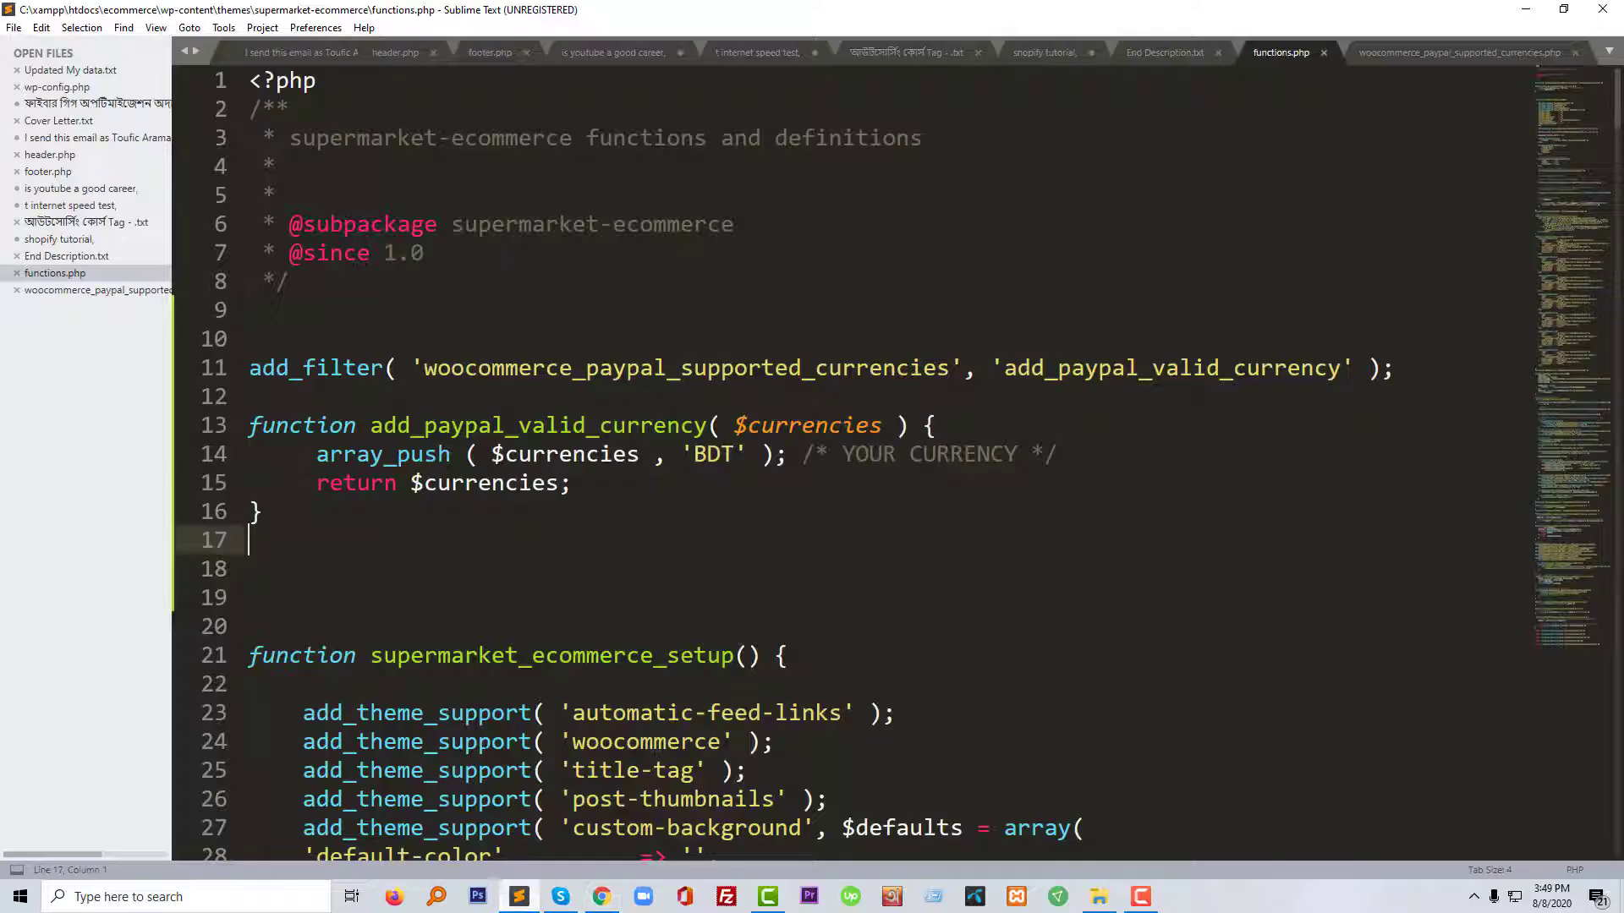
scroll(491, 623, "down", 7)
scroll(491, 623, "up", 4)
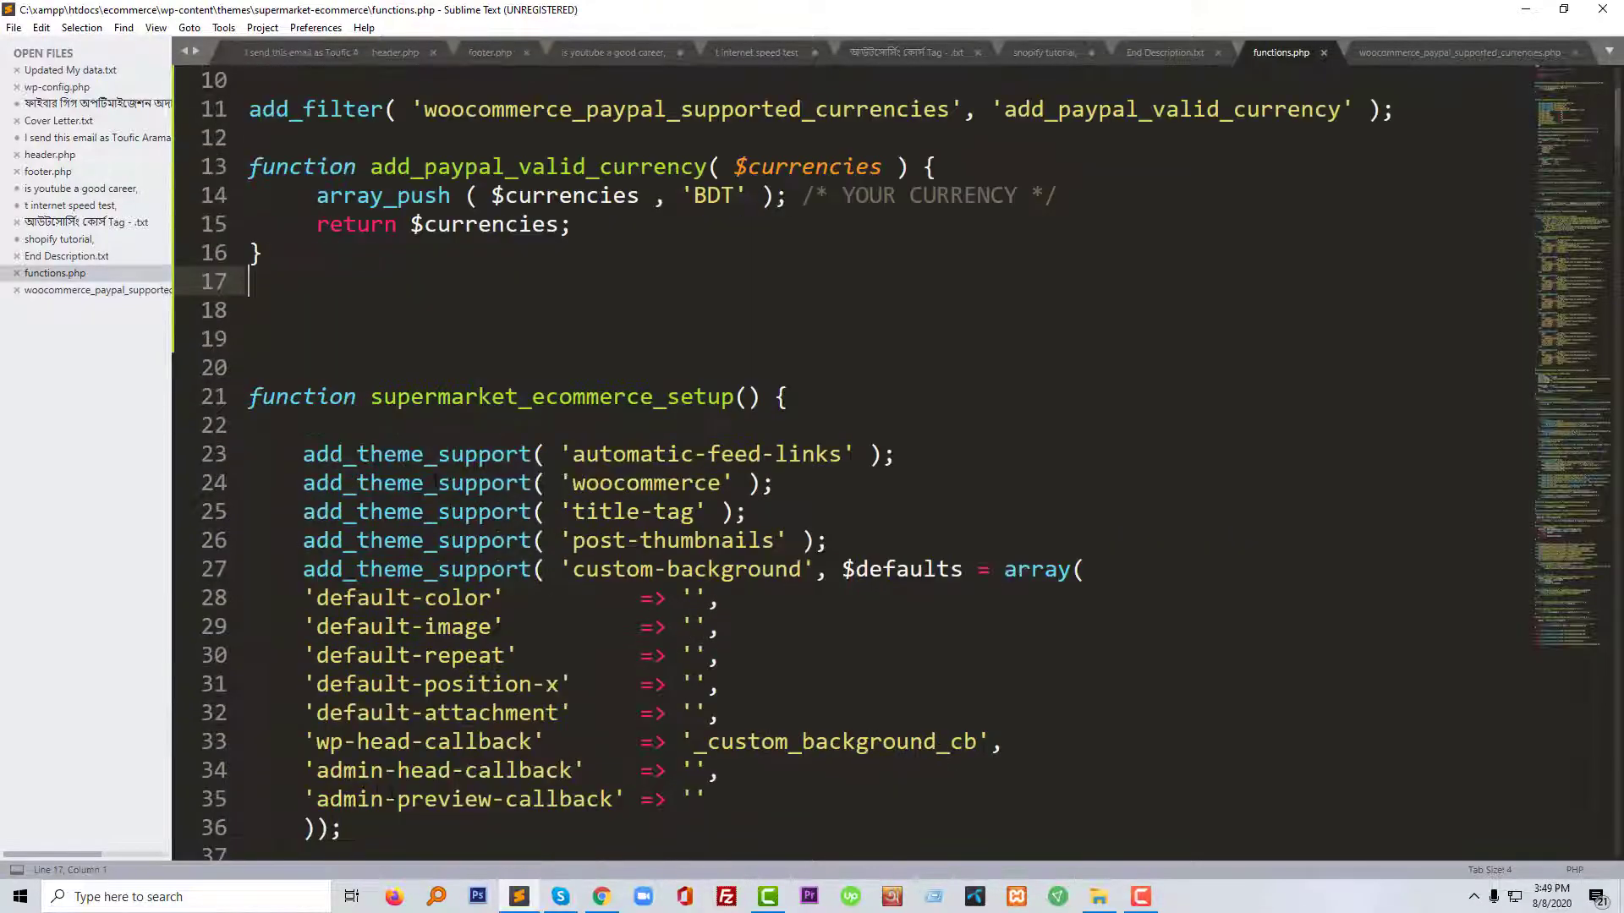
left_click(76, 290)
left_click(363, 425)
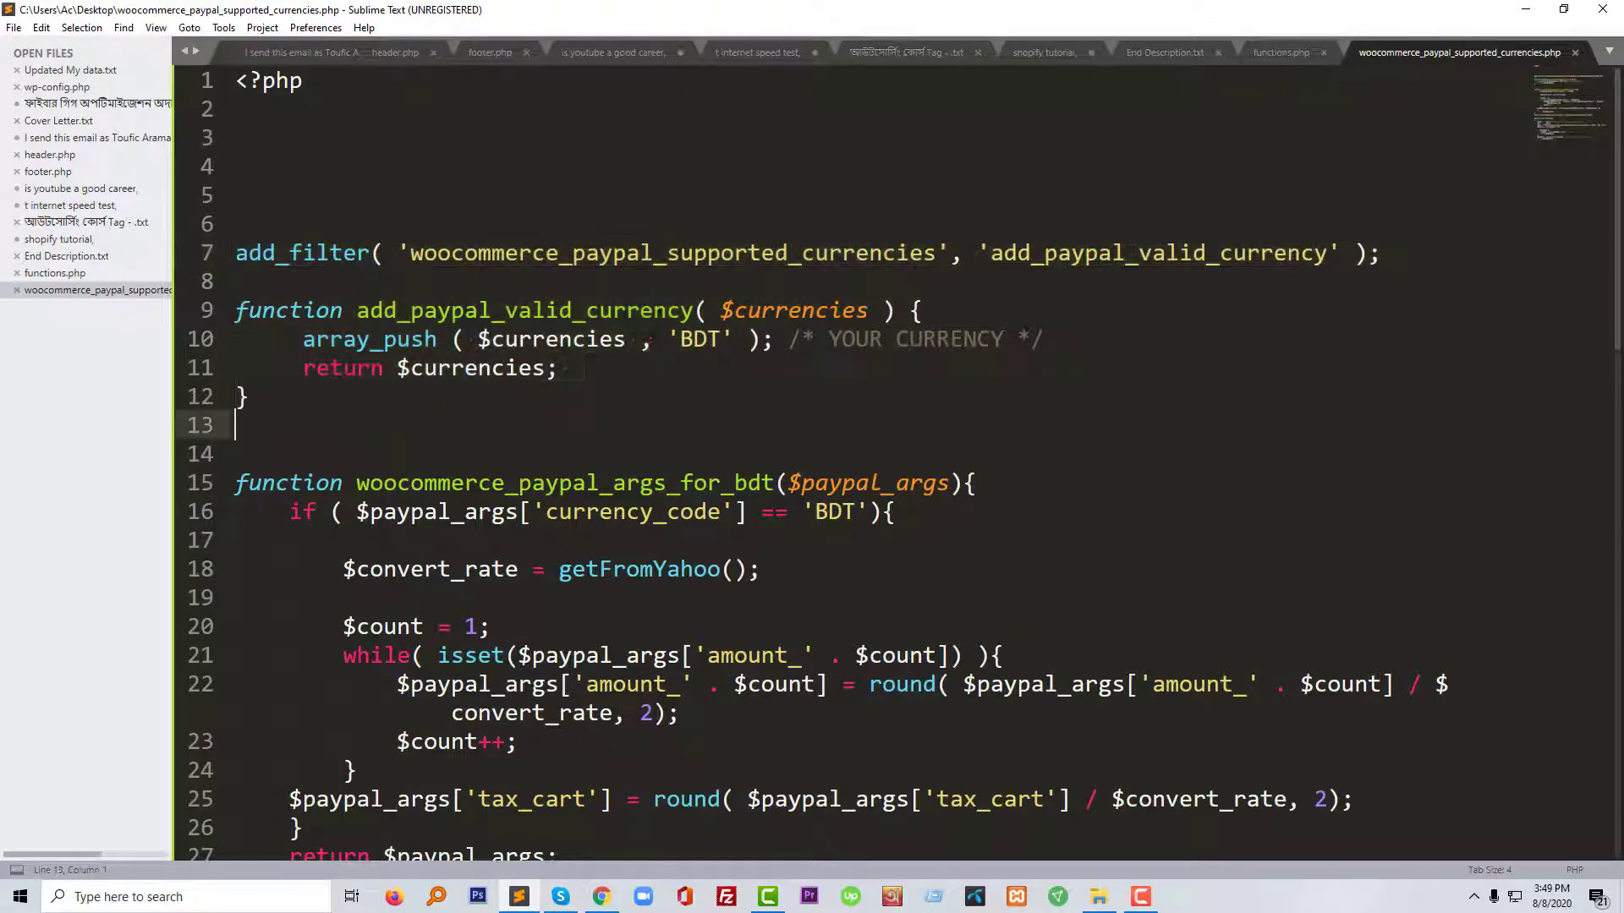
key("Down")
left_click_drag(236, 454, 394, 571)
key("ctrl+c")
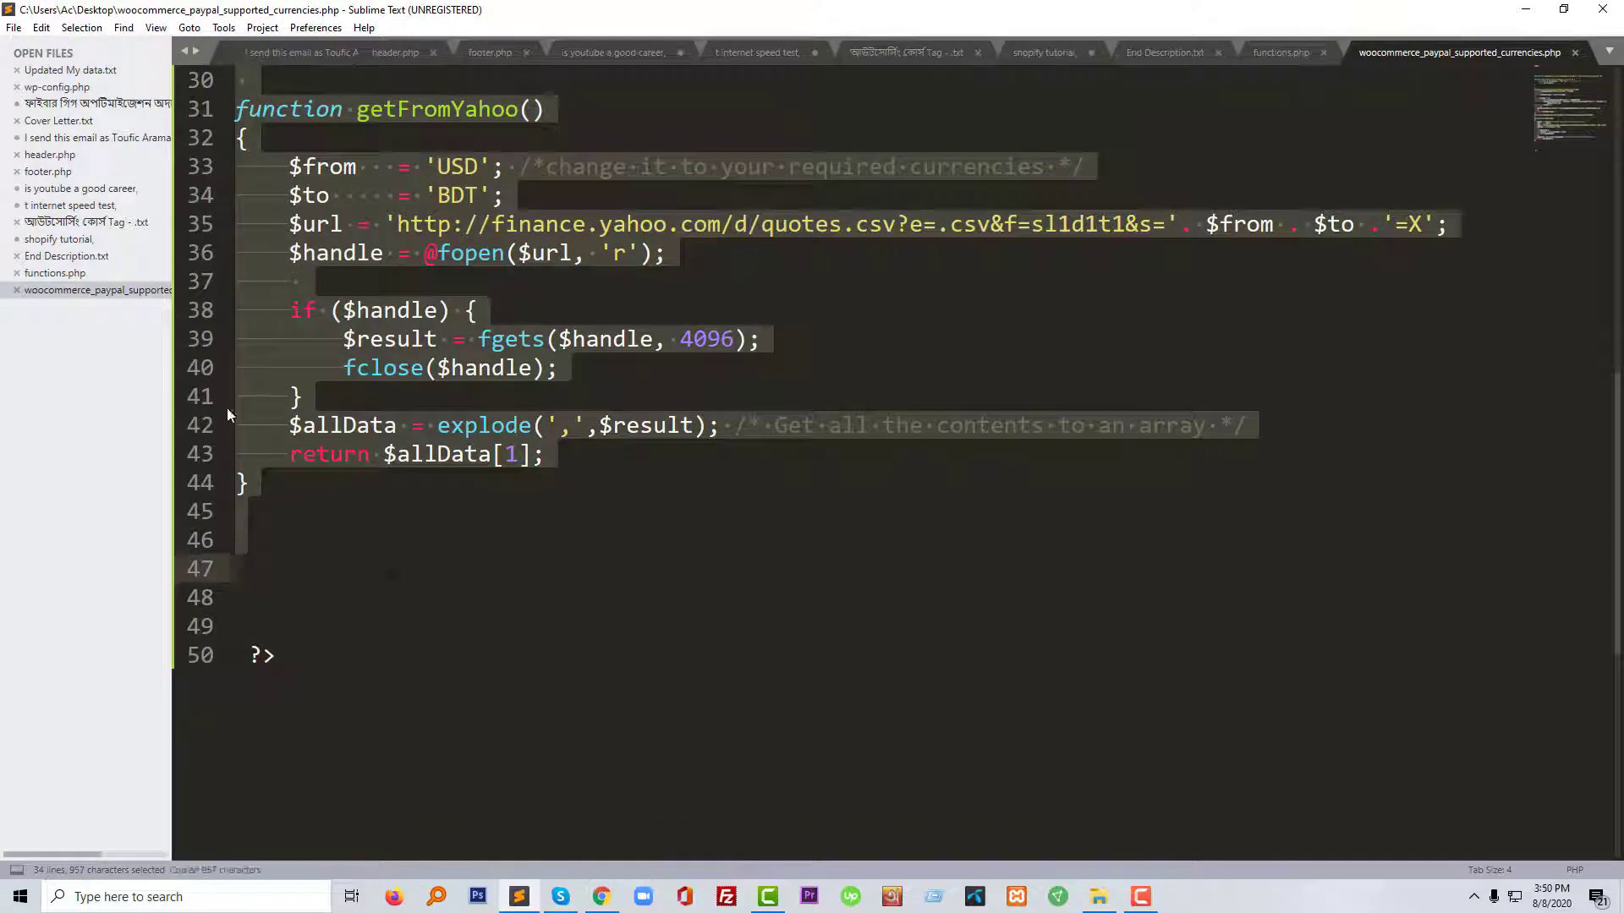
left_click(60, 274)
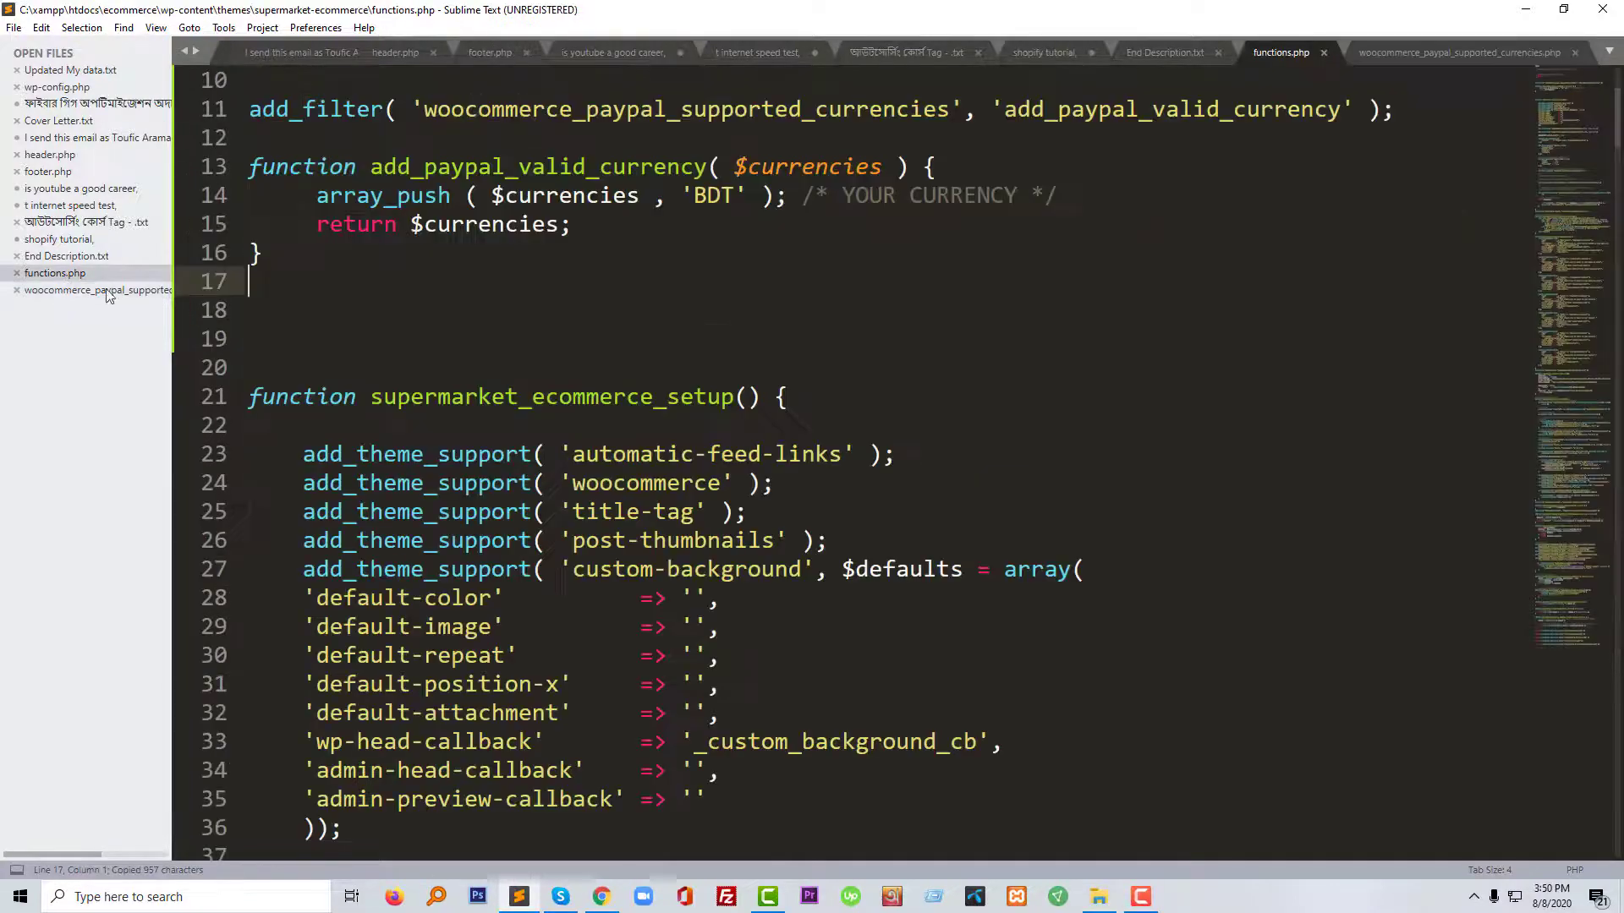
left_click(329, 365)
Step: Add the comment '// Auto Currency Convert to USD' on line 19, paste the conversion code below, and save
left_click(330, 339)
type("//")
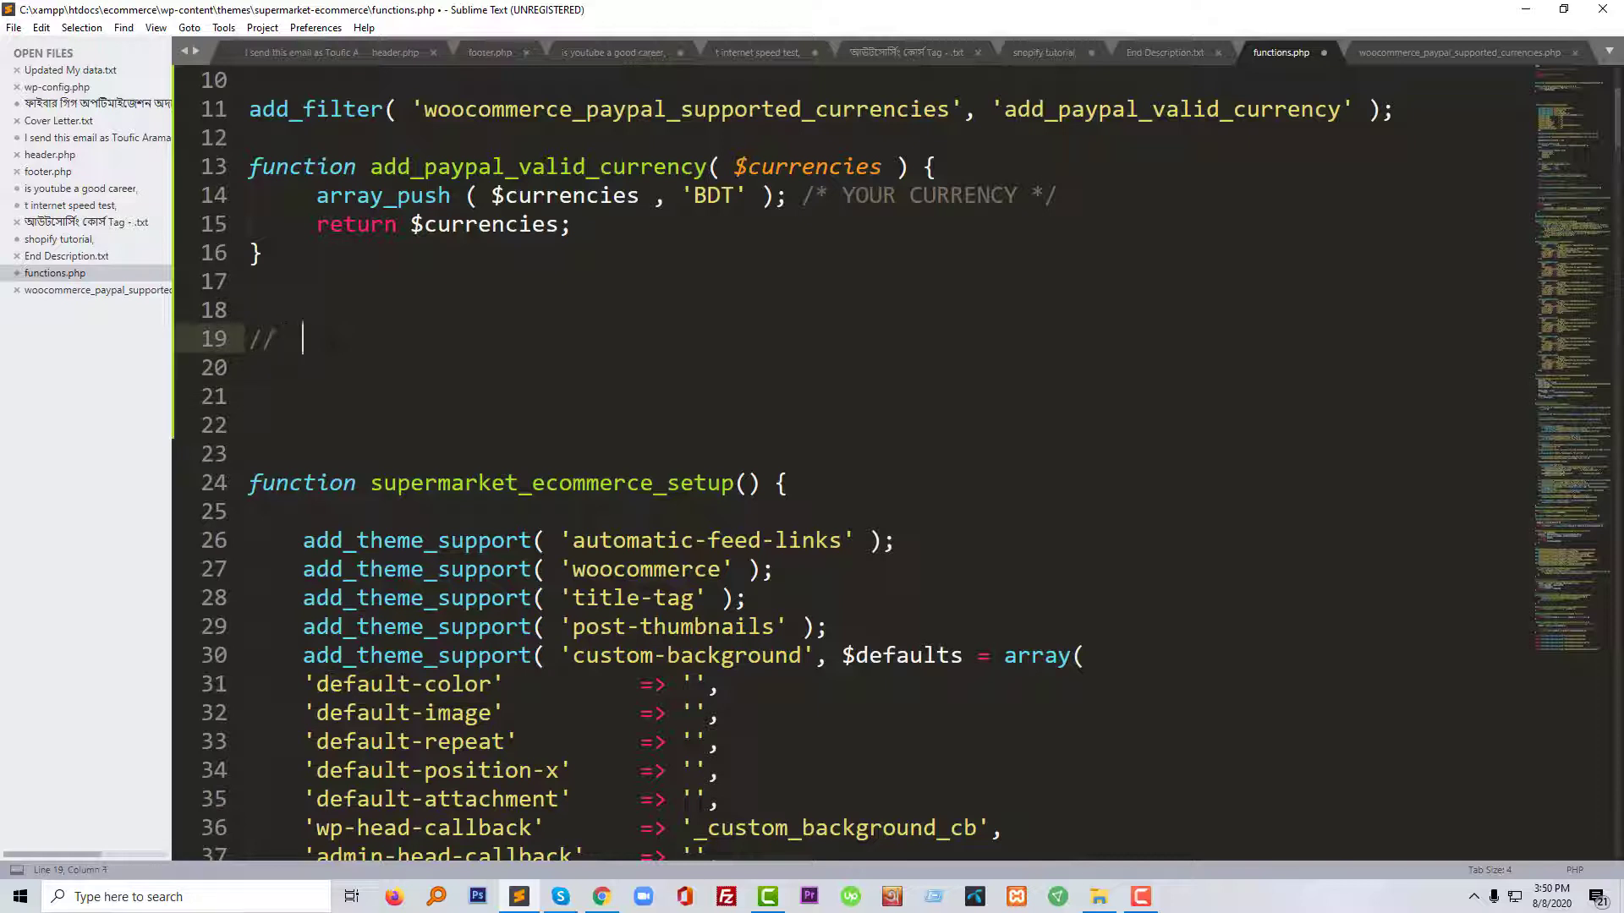
type("  Auto Currec")
key("BackSpace")
type("nc")
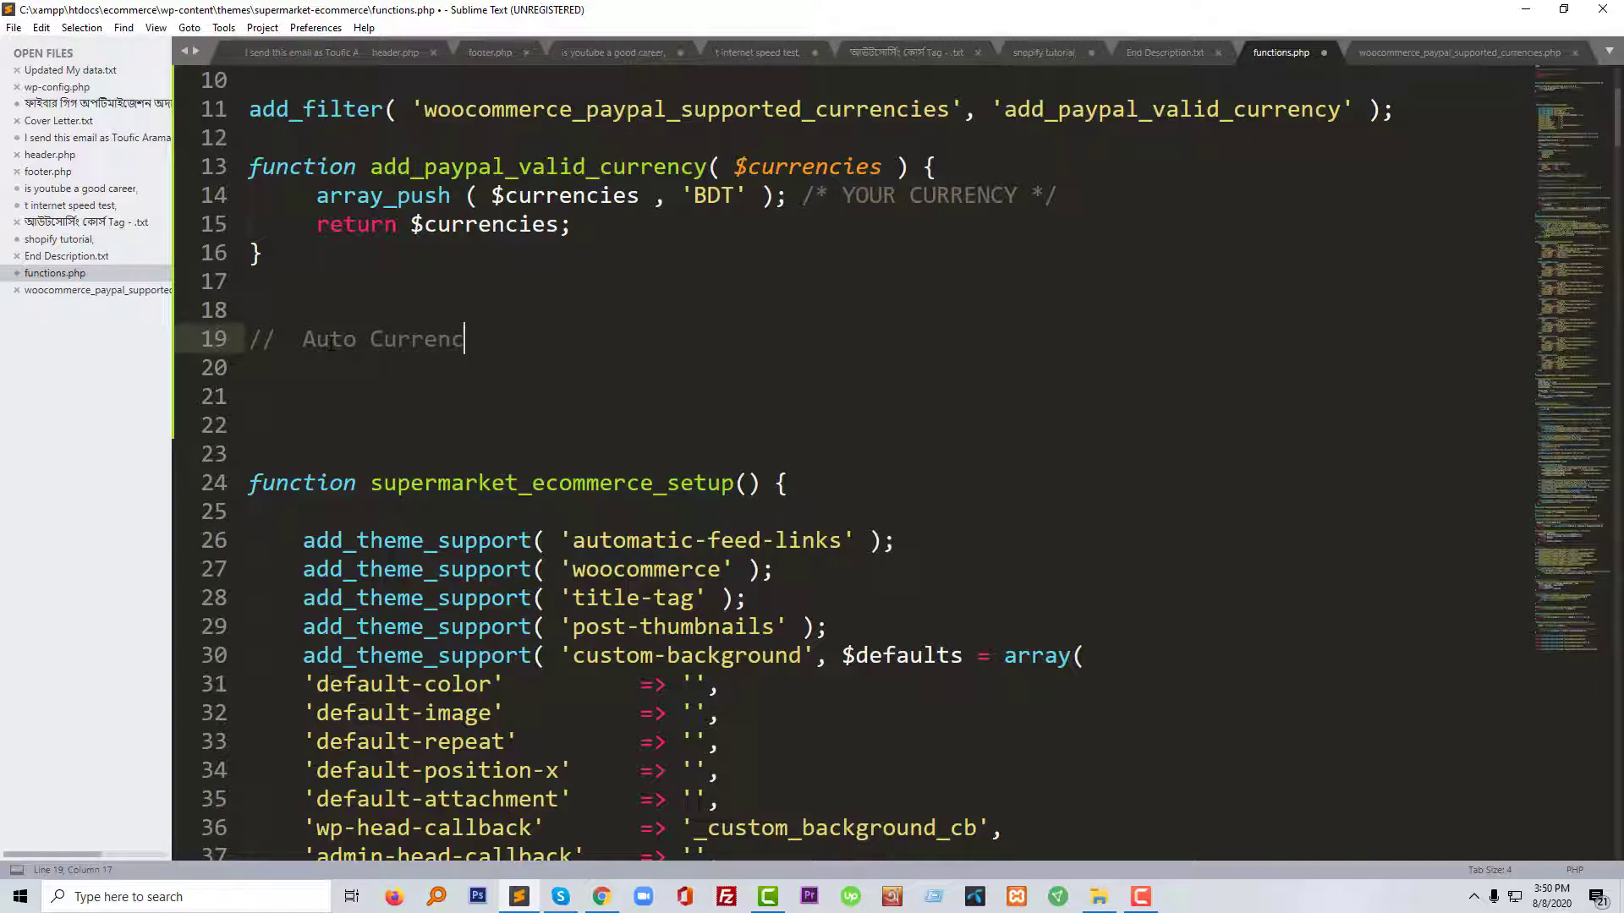
type("y Convert to USD")
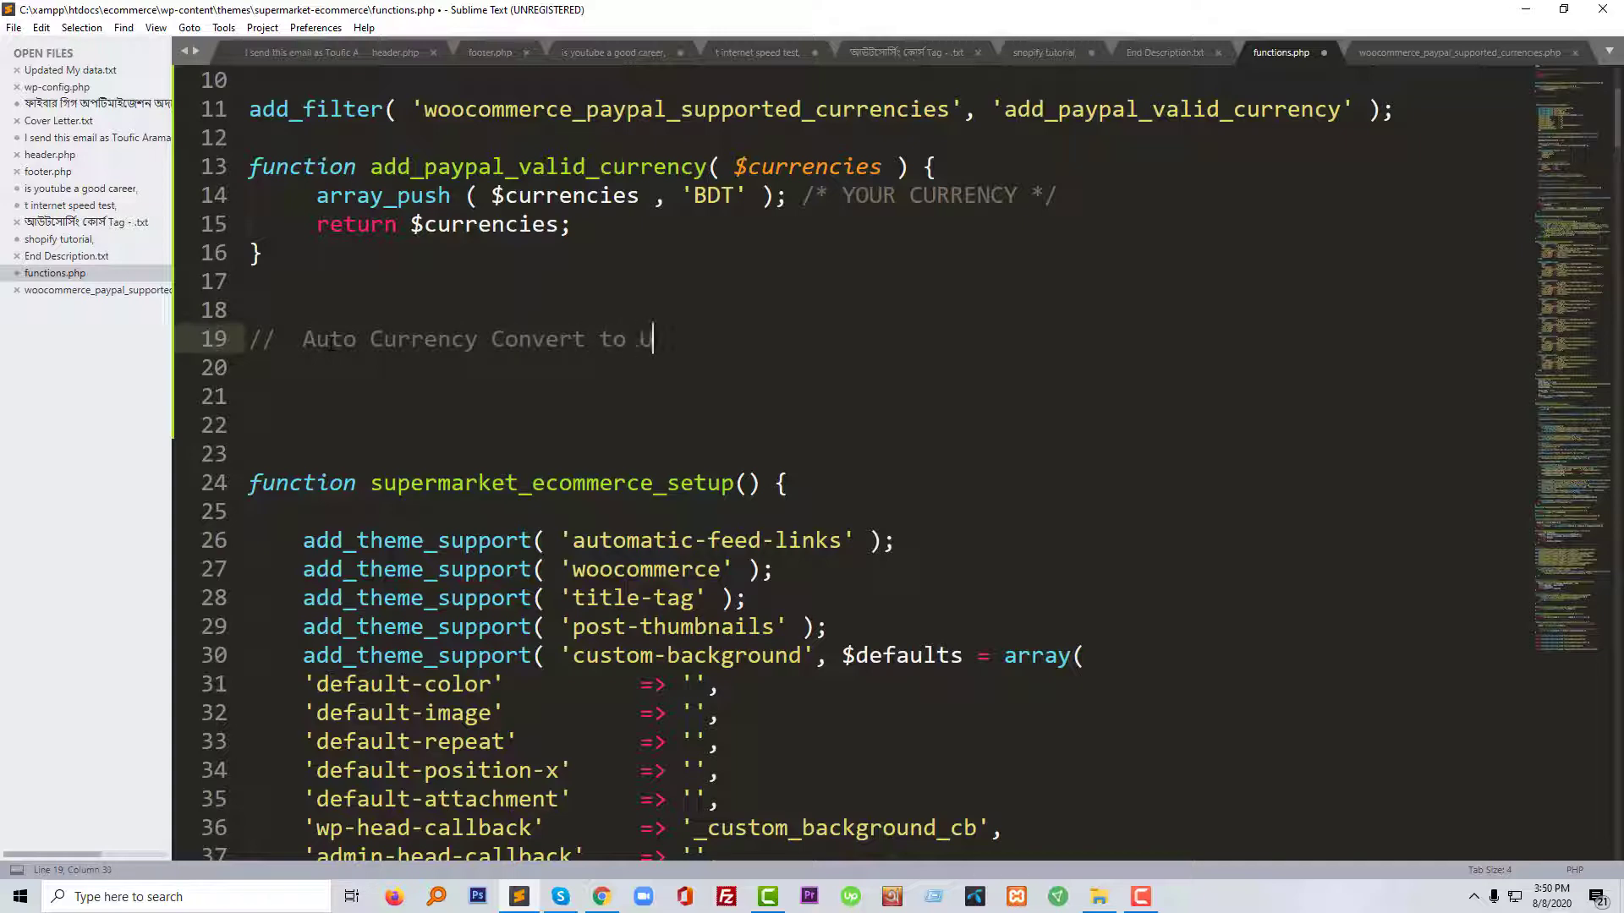
key("Return")
key("Return")
key("Return")
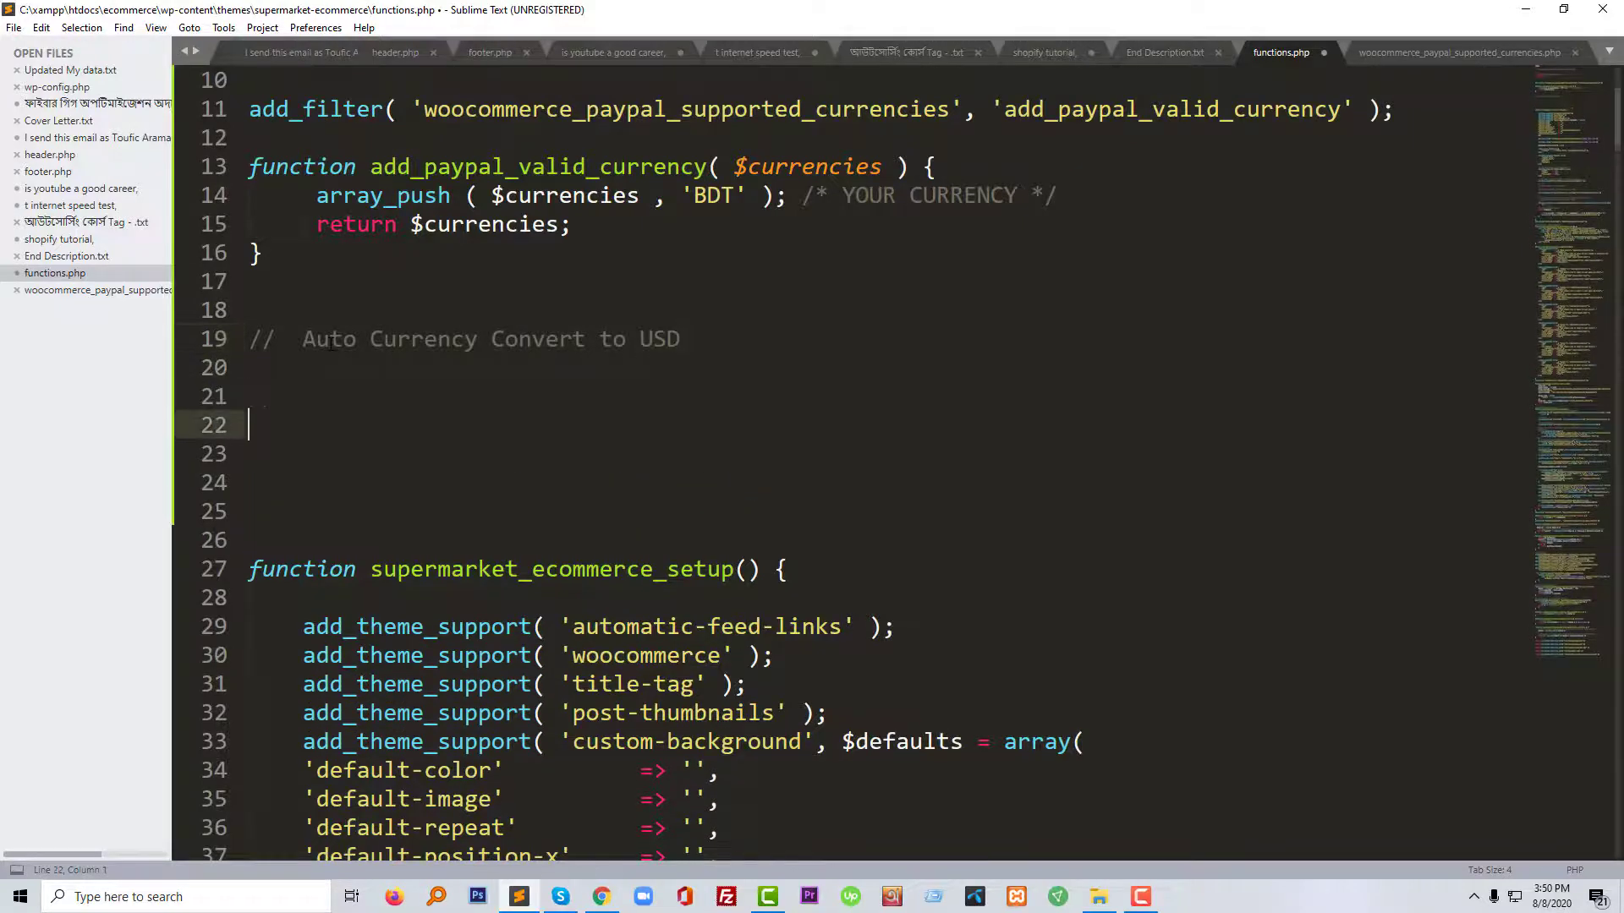
key("ctrl+v")
key("ctrl+s")
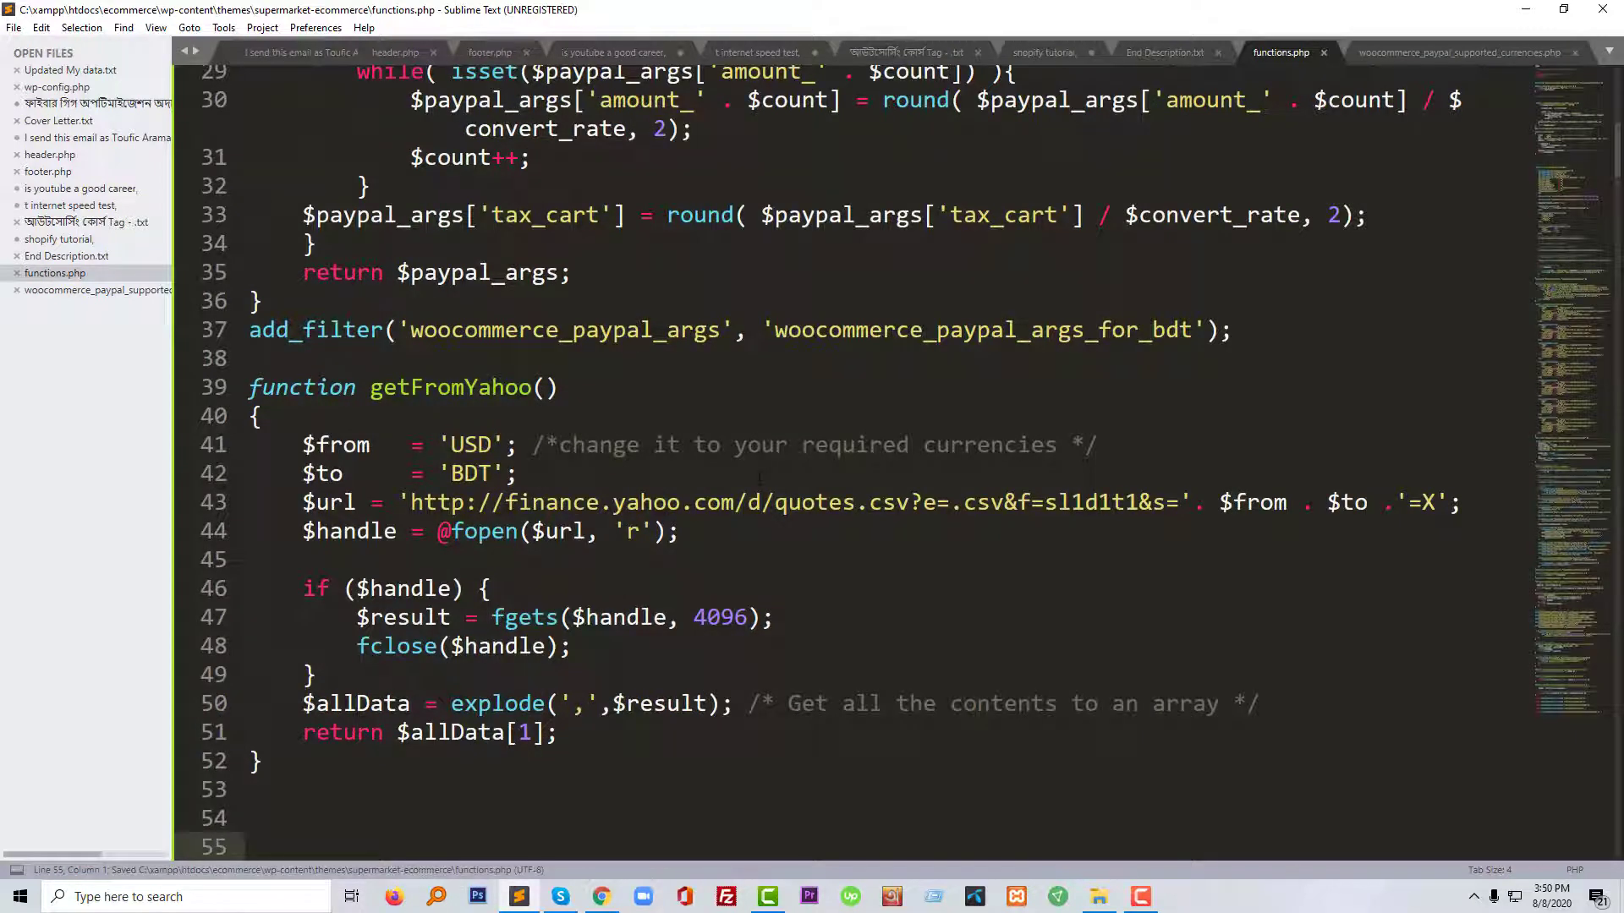
Step: Review the pasted code's USD source currency and Yahoo exchange-rate URL
double_click(475, 447)
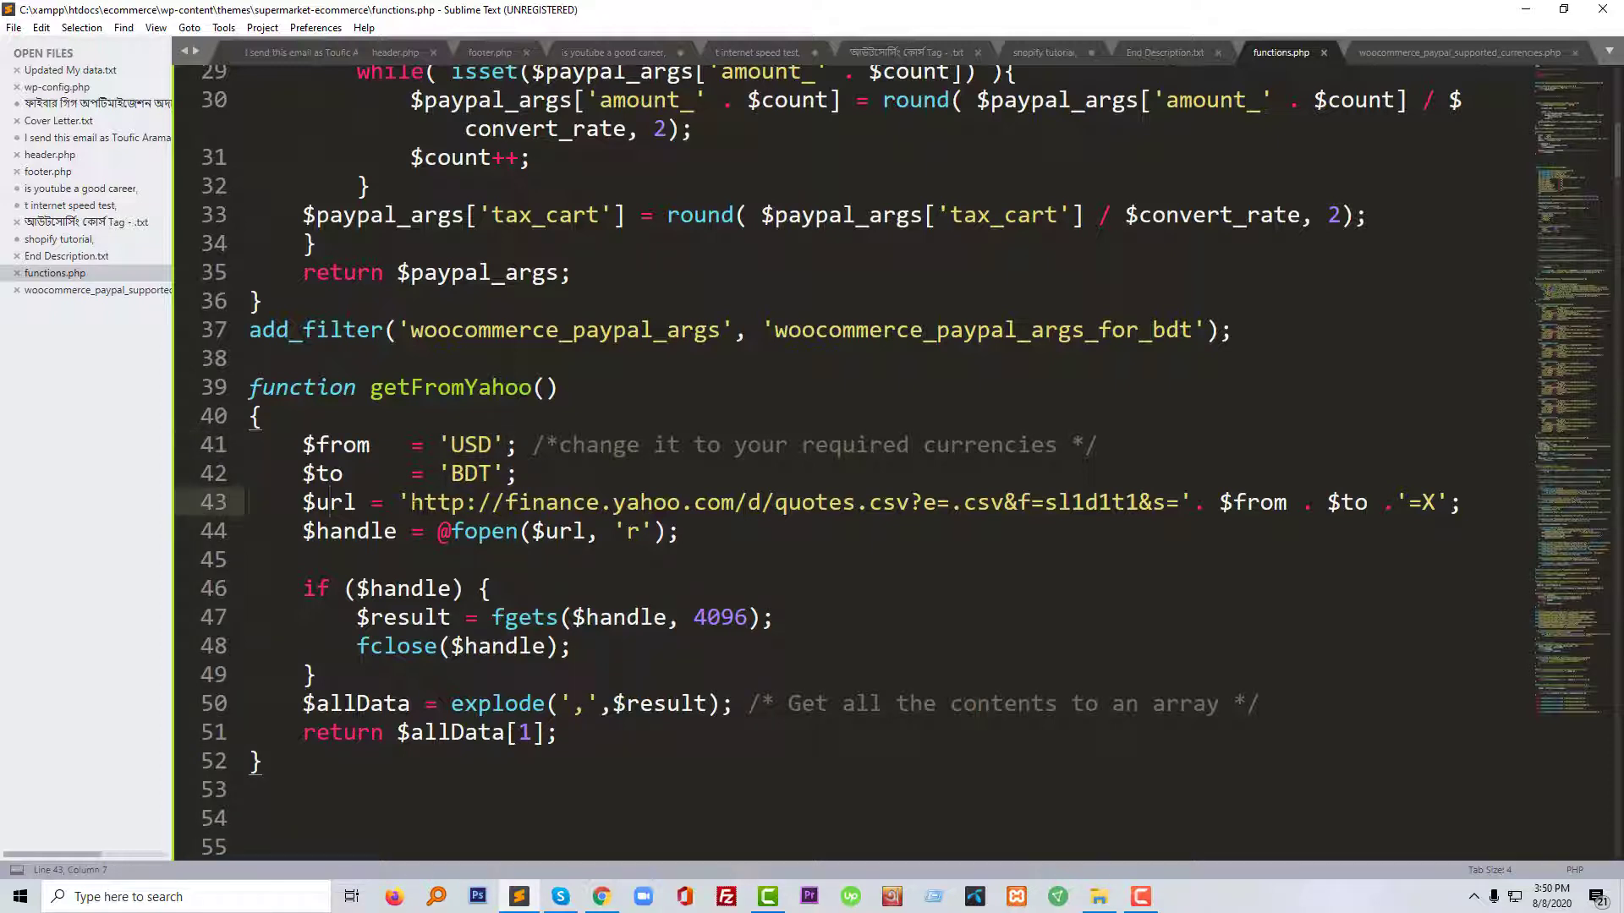
left_click_drag(411, 502, 1139, 502)
left_click(598, 531)
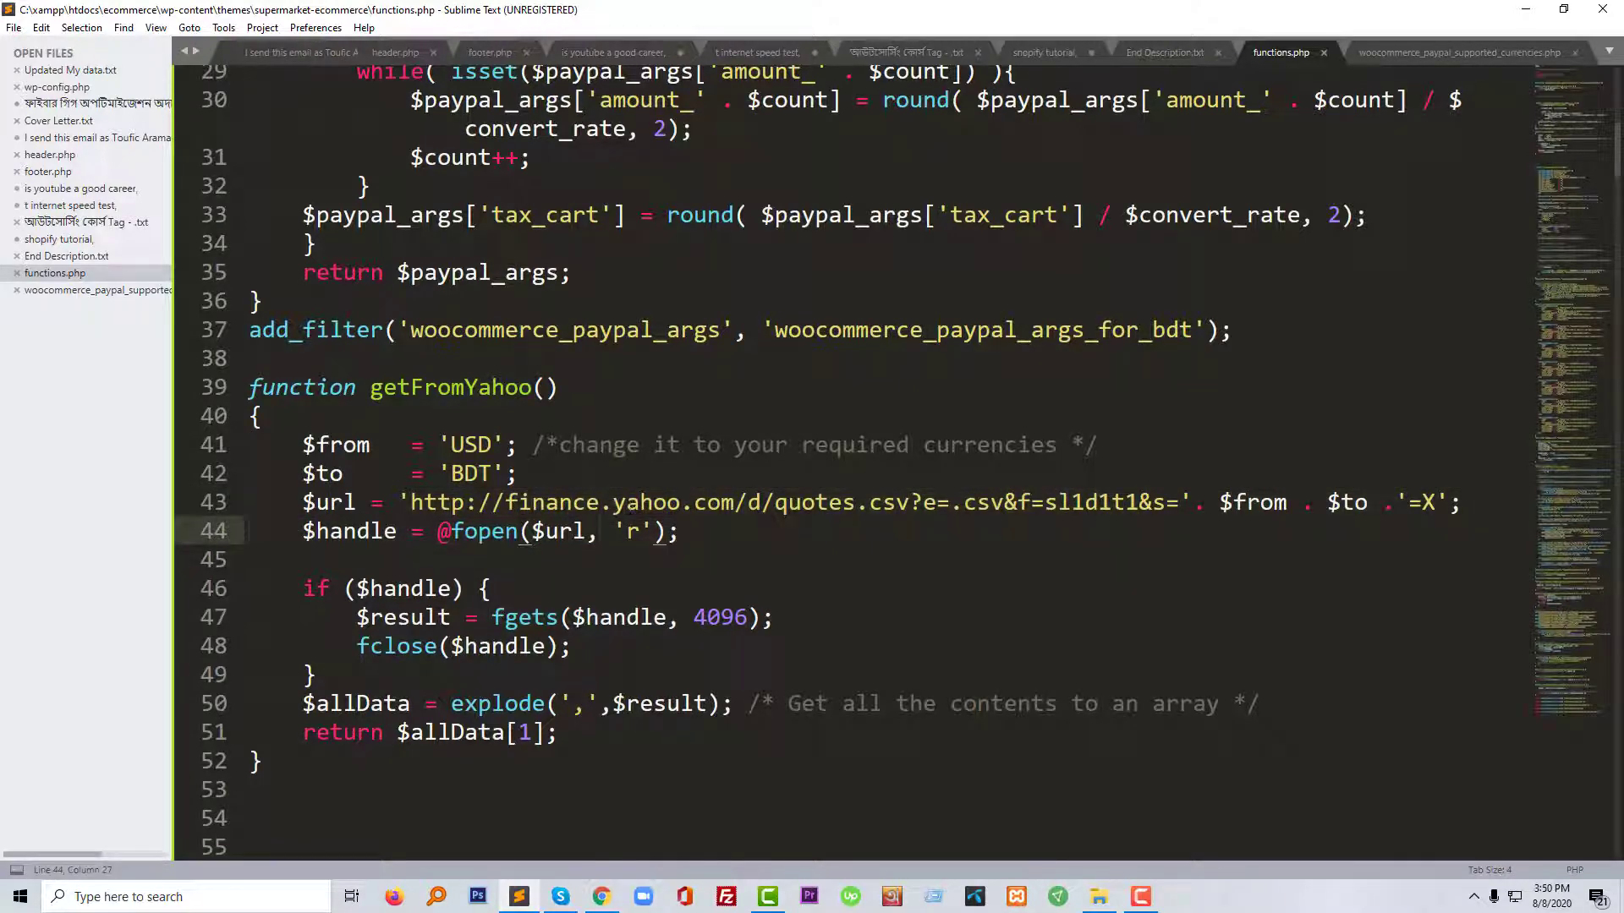
scroll(677, 516, "up", 9)
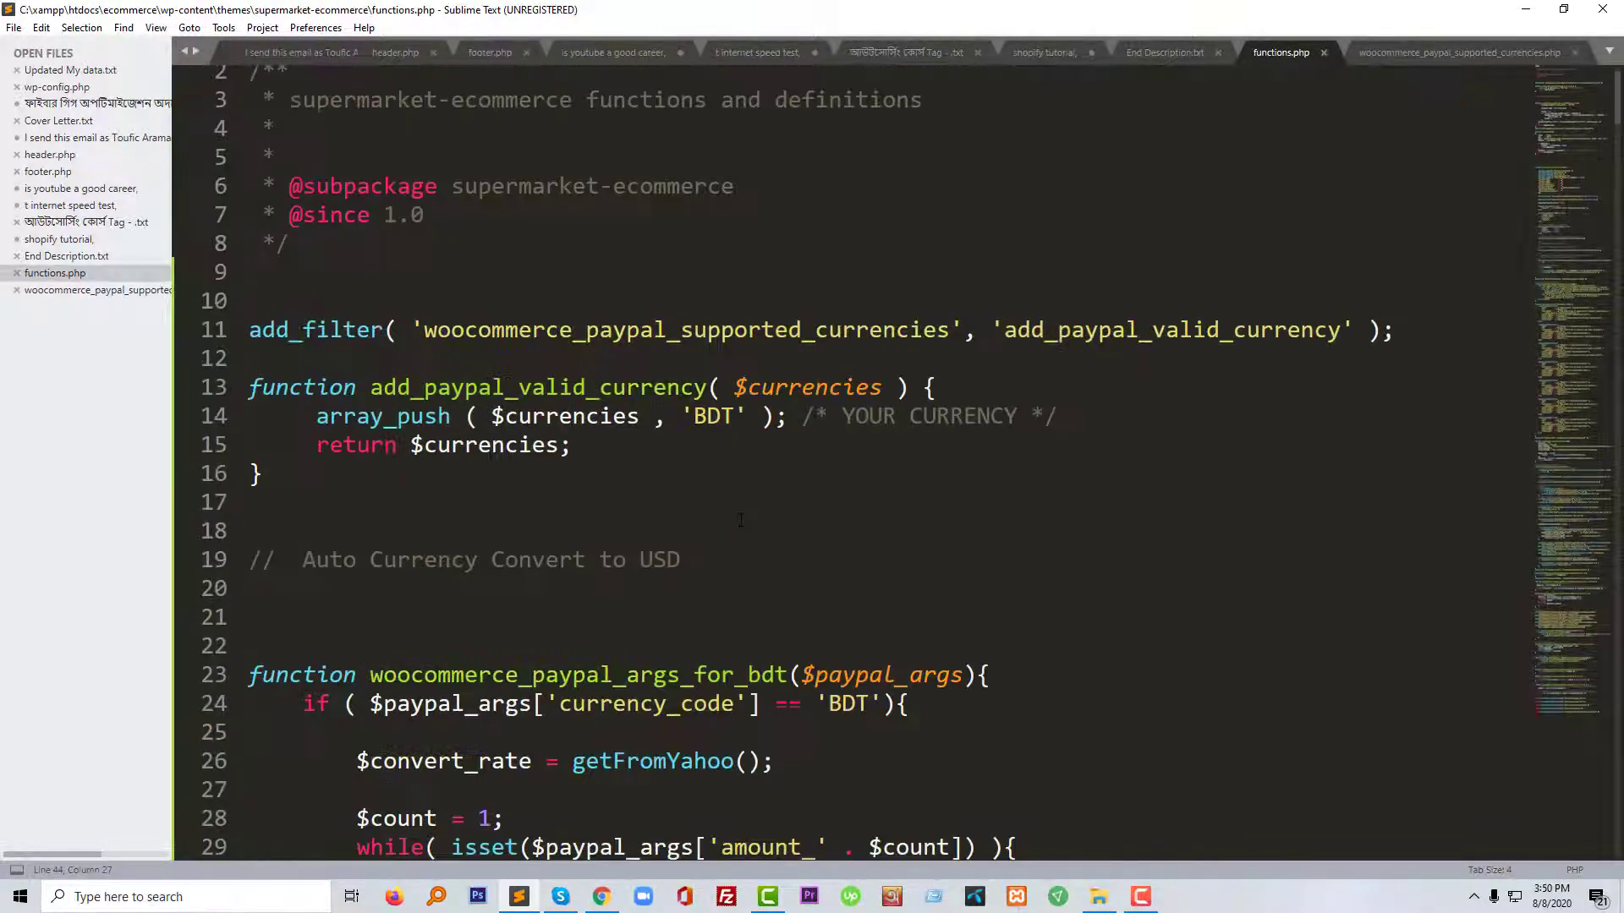
scroll(591, 539, "up", 1)
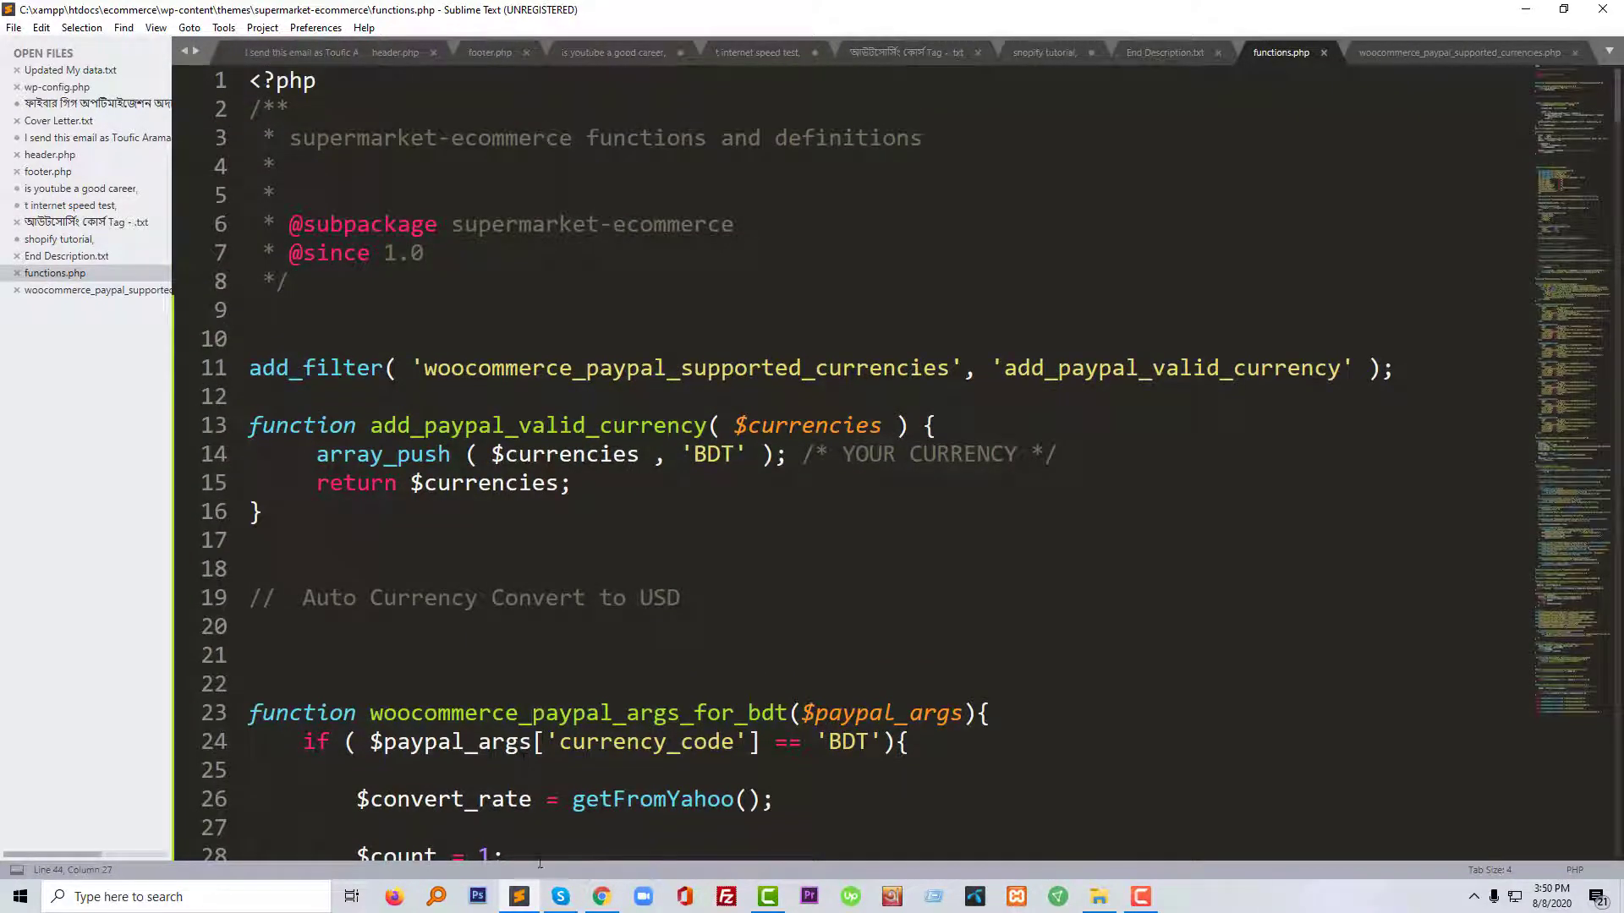
Step: Return to the browser's WooCommerce PayPal settings with Enable PayPal Standard still ticked
left_click(602, 896)
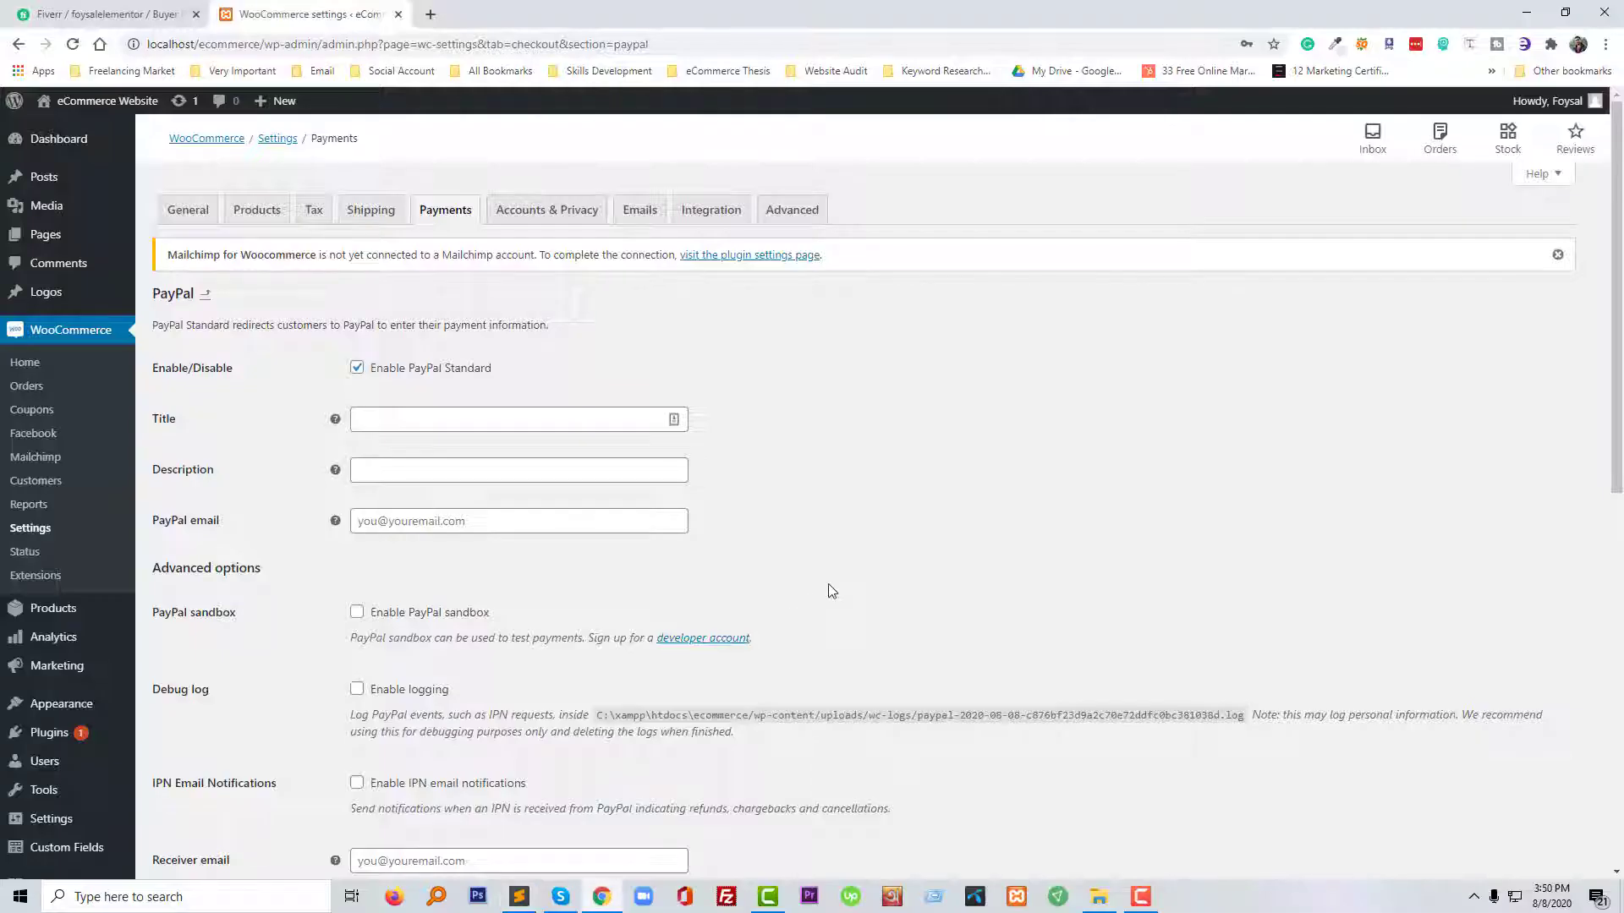